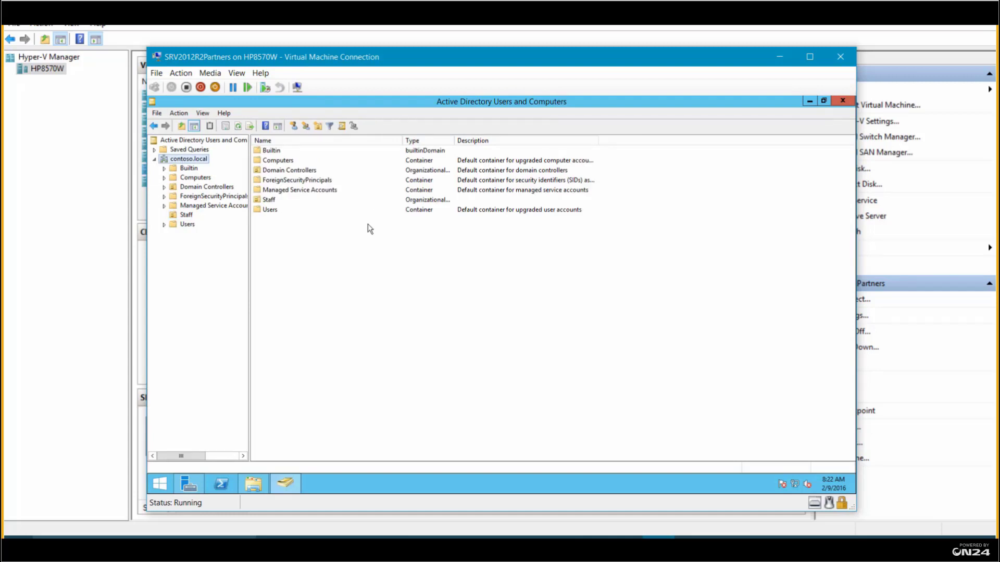
Review the two users in the Staff OU in Active Directory Users and Computers
click(186, 215)
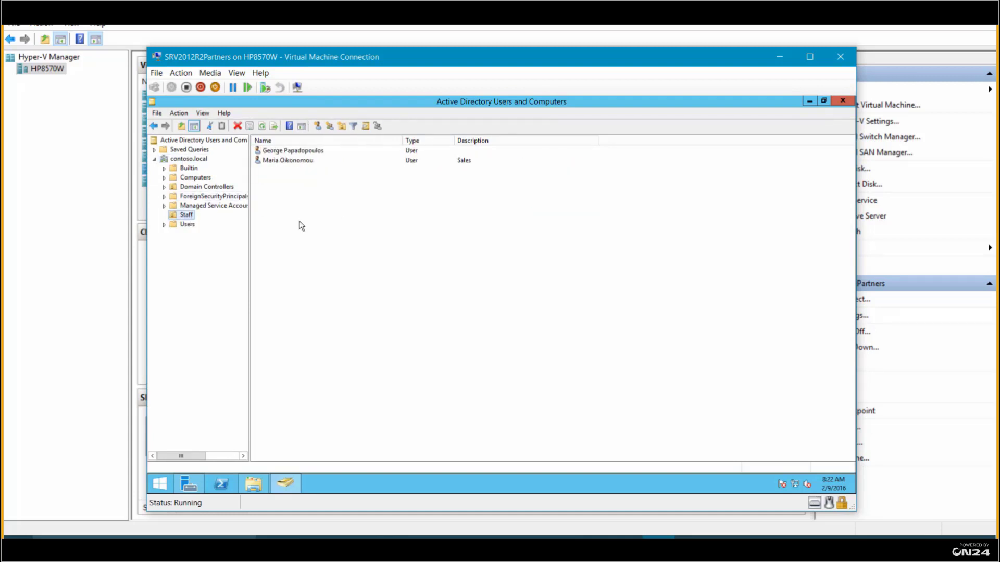
click(289, 162)
click(294, 151)
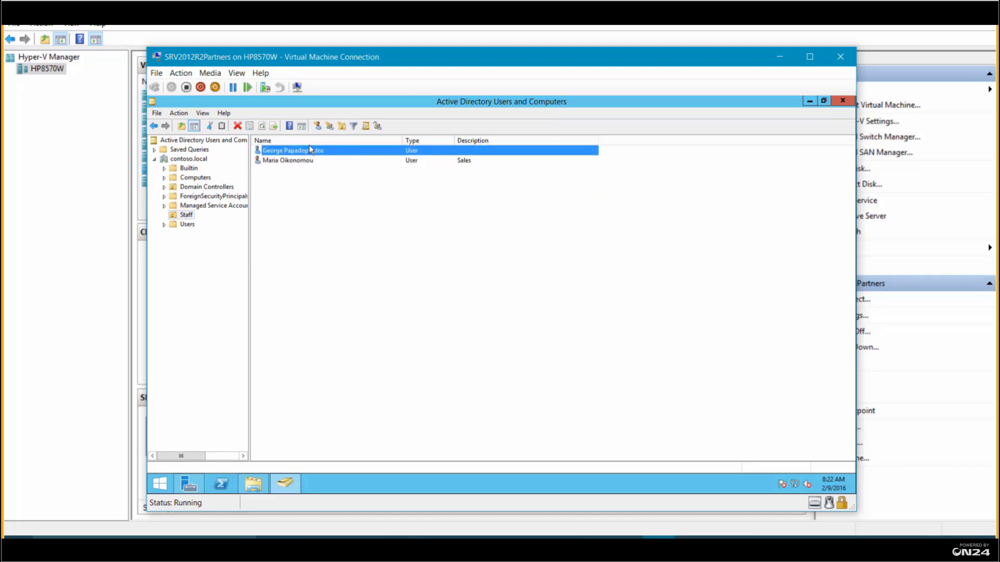
click(297, 161)
click(296, 151)
click(293, 161)
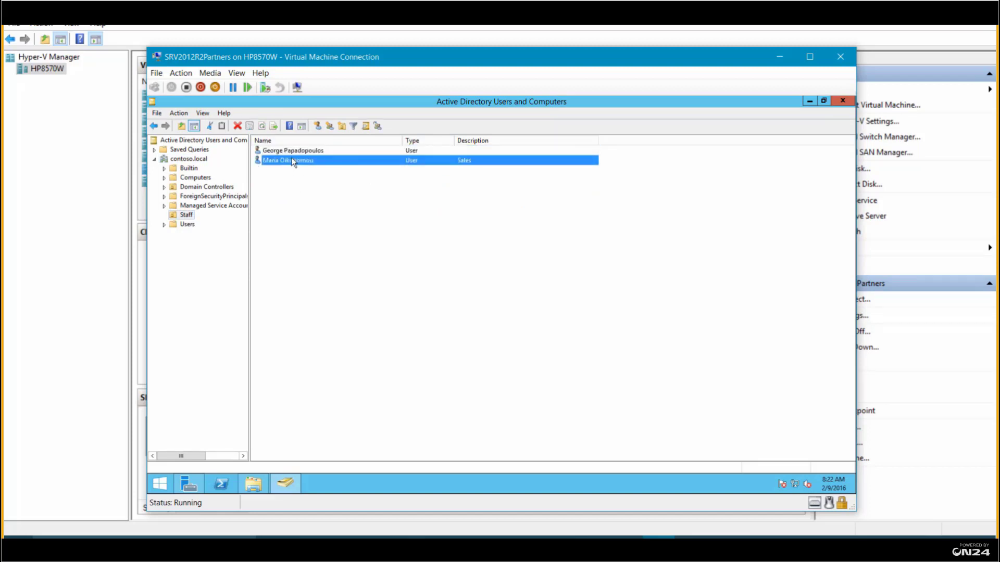
click(294, 151)
click(290, 161)
Close ADUC and Server Manager and minimize the VM Connection window
click(841, 102)
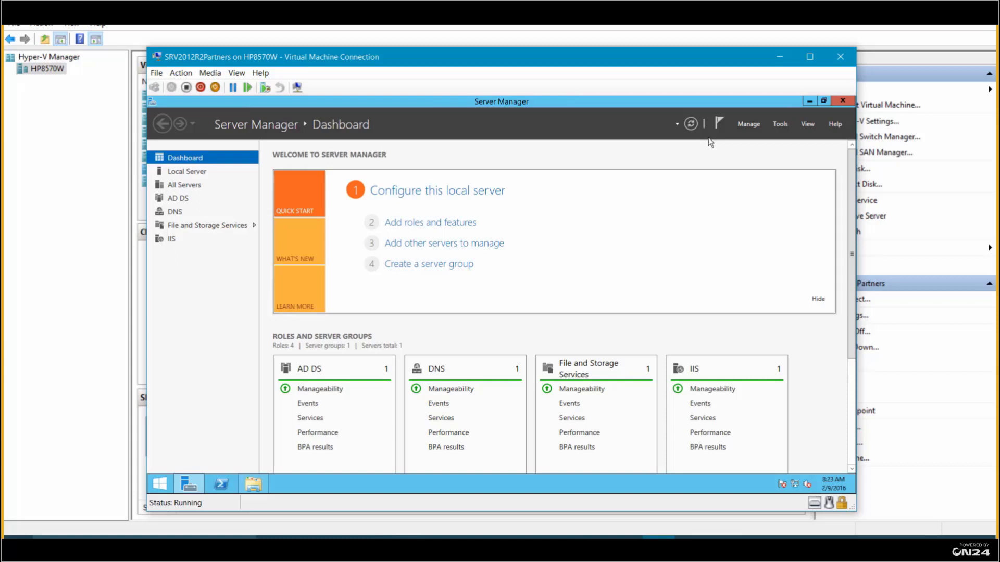
click(807, 97)
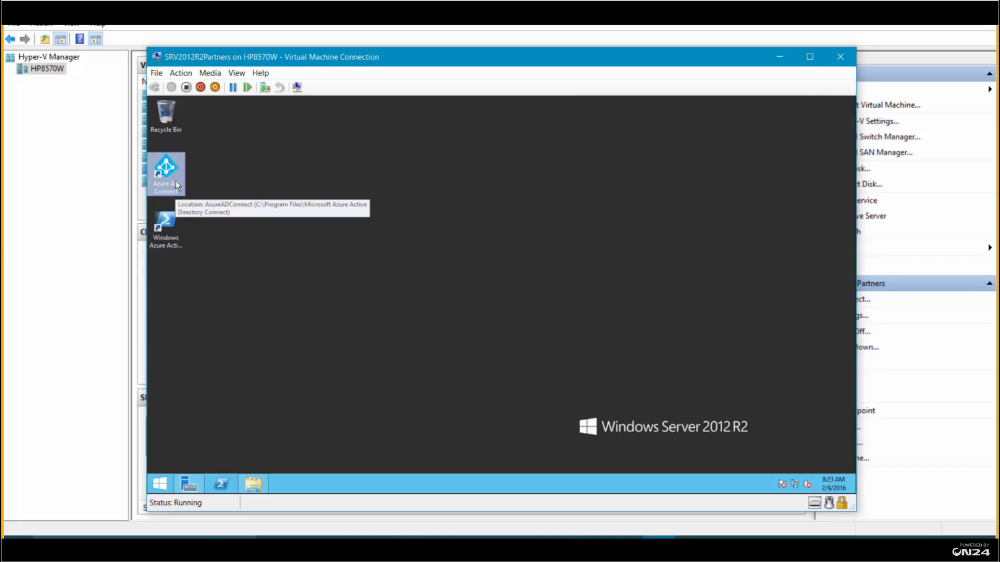
click(779, 57)
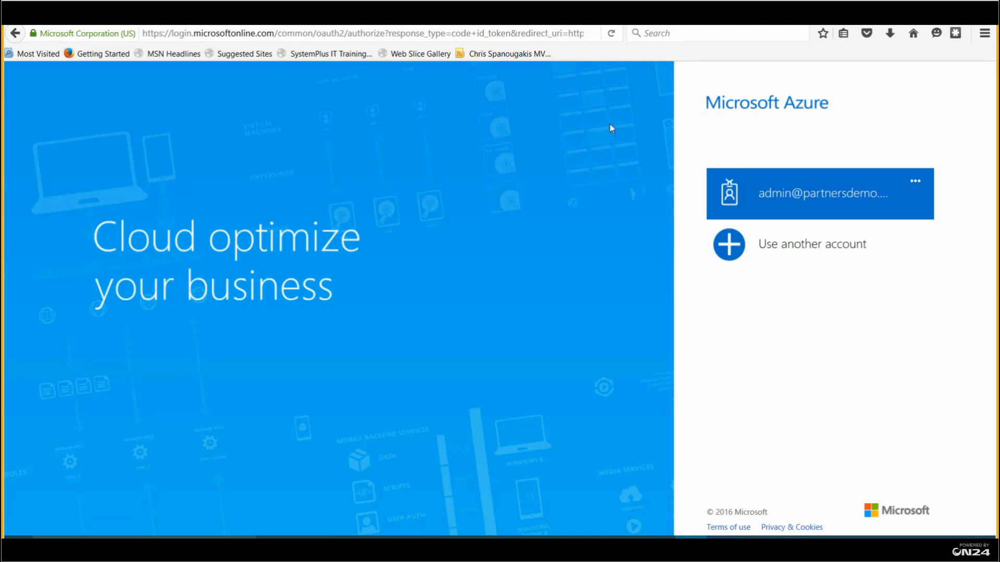
Sign in with the admin account, re-entering the password after the page reloads
click(821, 201)
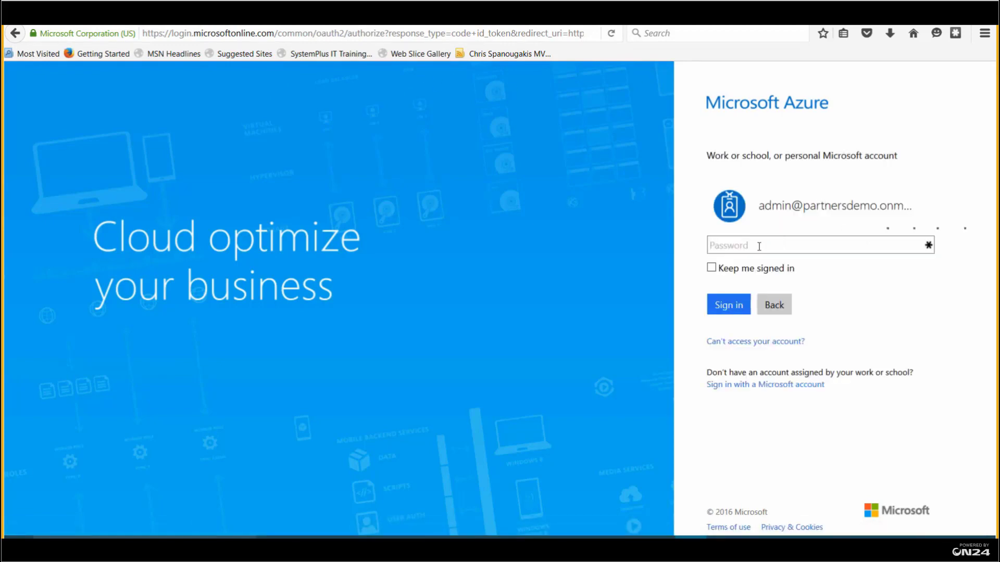
text(••)
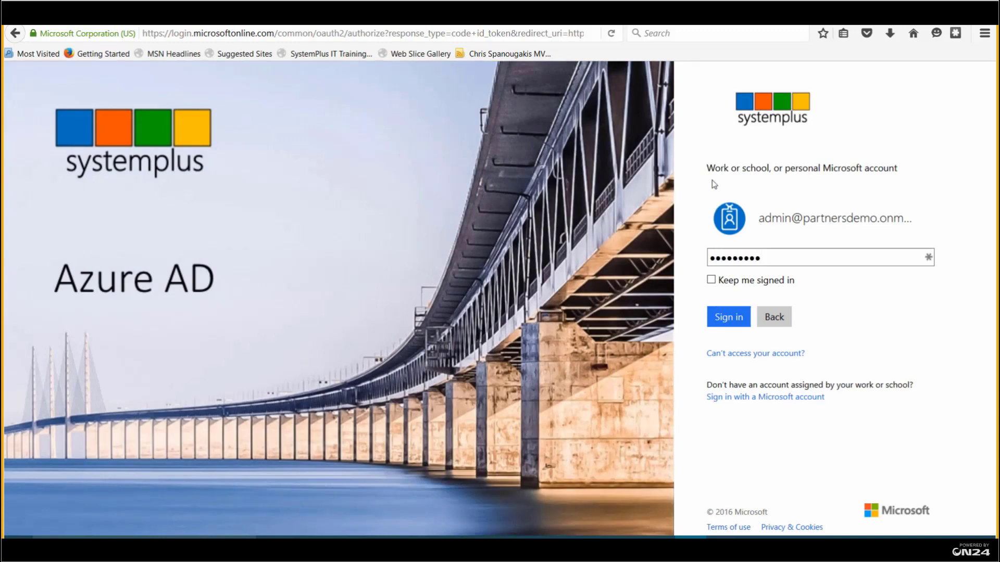
click(744, 326)
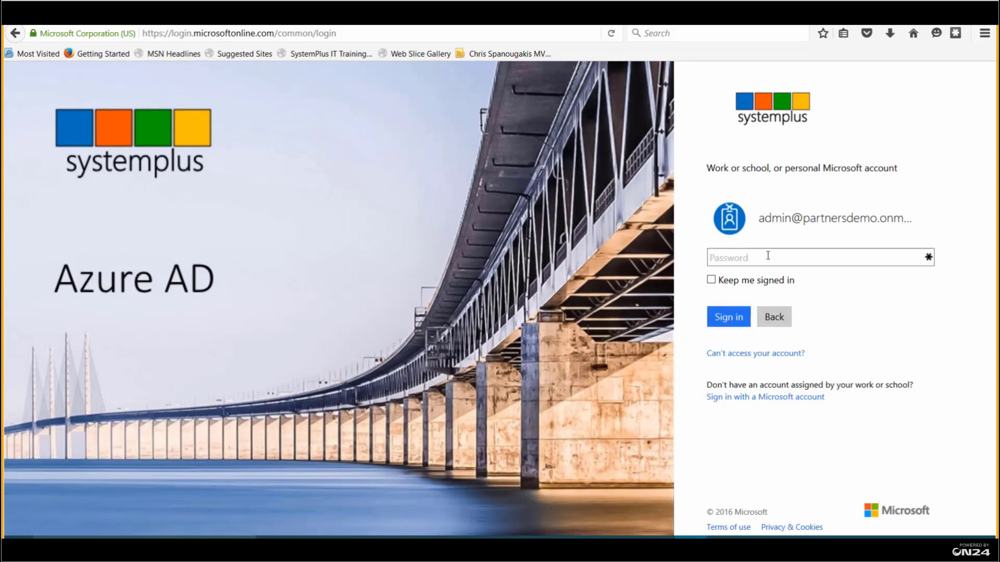
text(••••••)
click(727, 319)
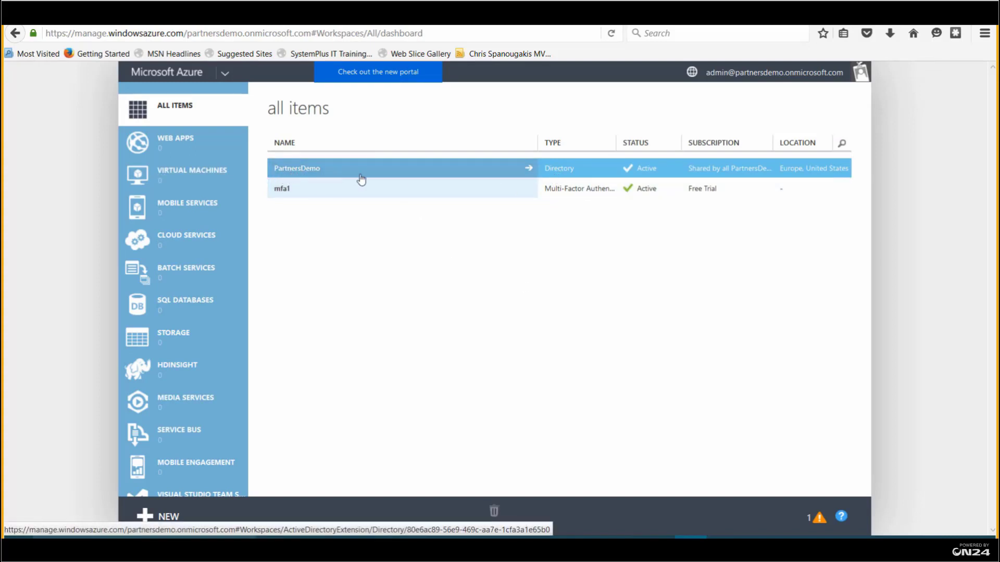
Open the PartnersDemo directory and view its users, including Local Active Directory accounts
click(528, 169)
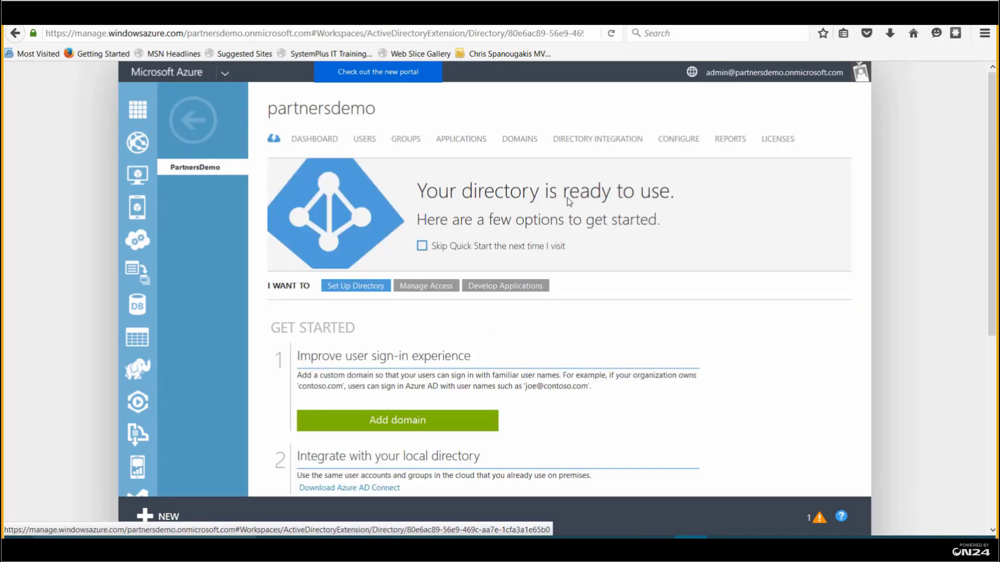
click(365, 139)
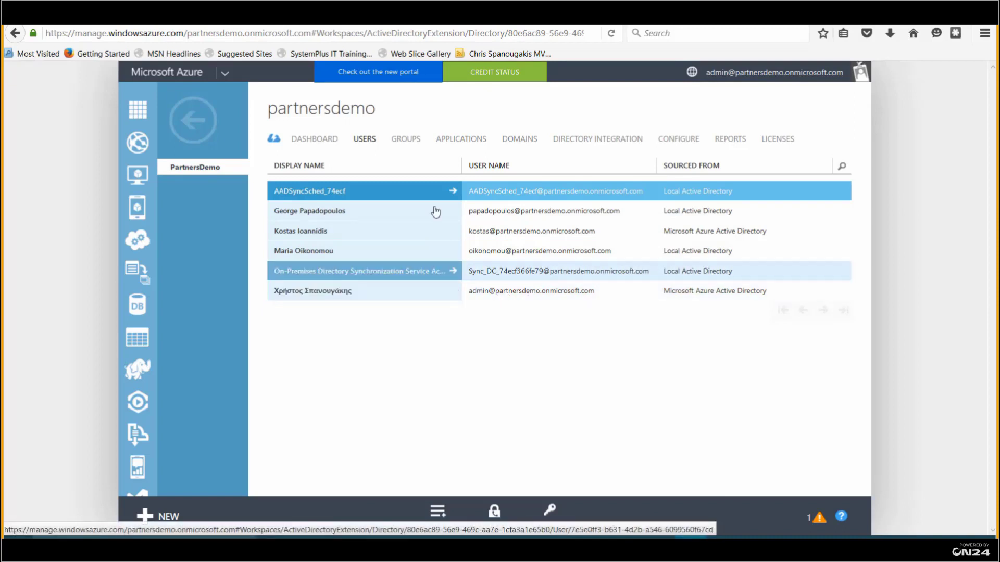
View the partnersdemo groups and check the members of the cloud Sales group
click(410, 141)
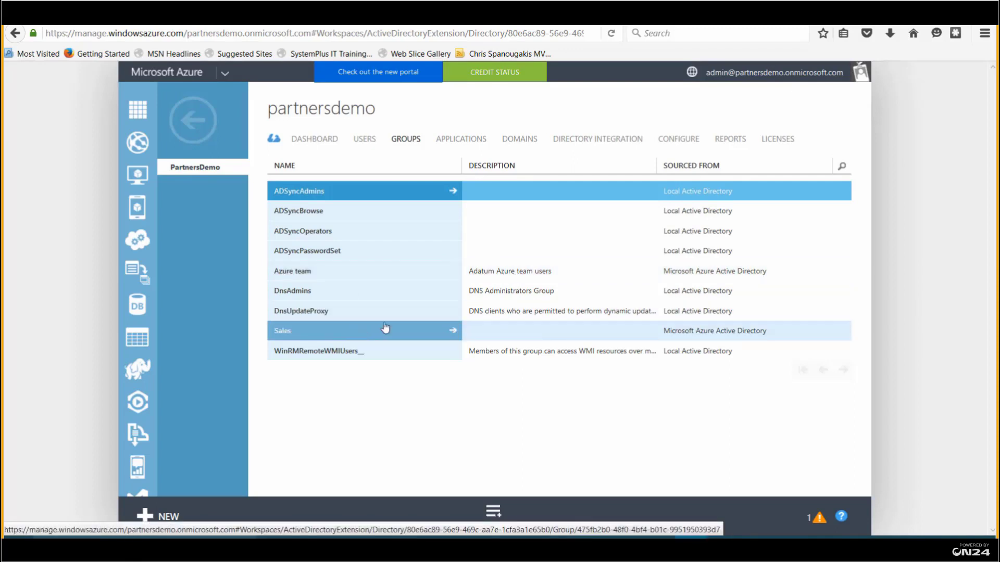
click(453, 333)
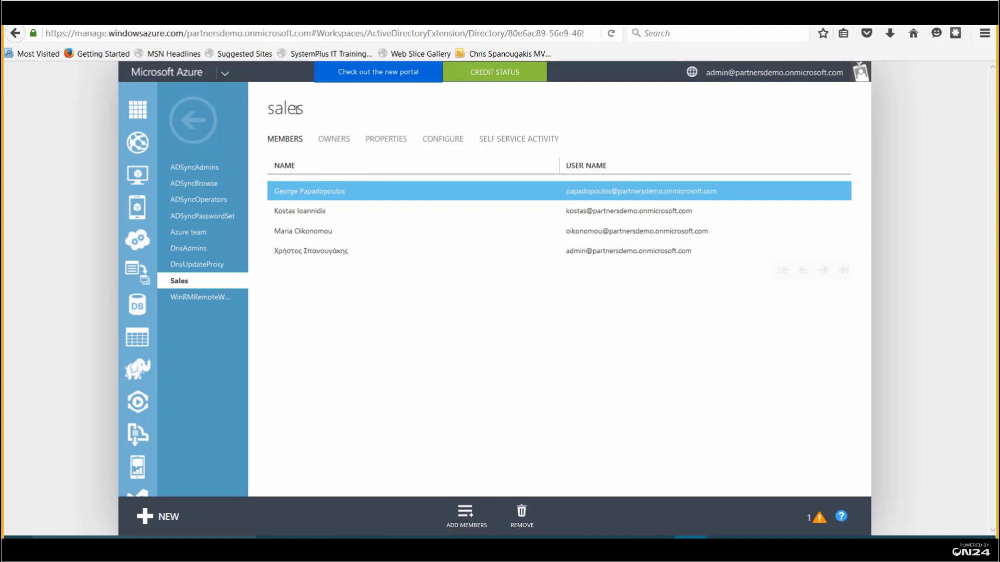
click(205, 126)
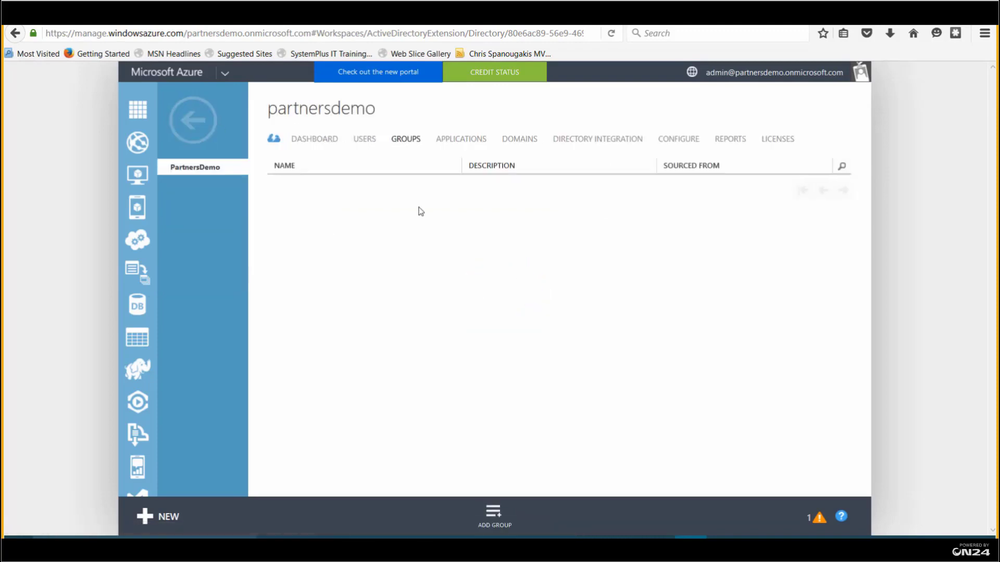
click(472, 336)
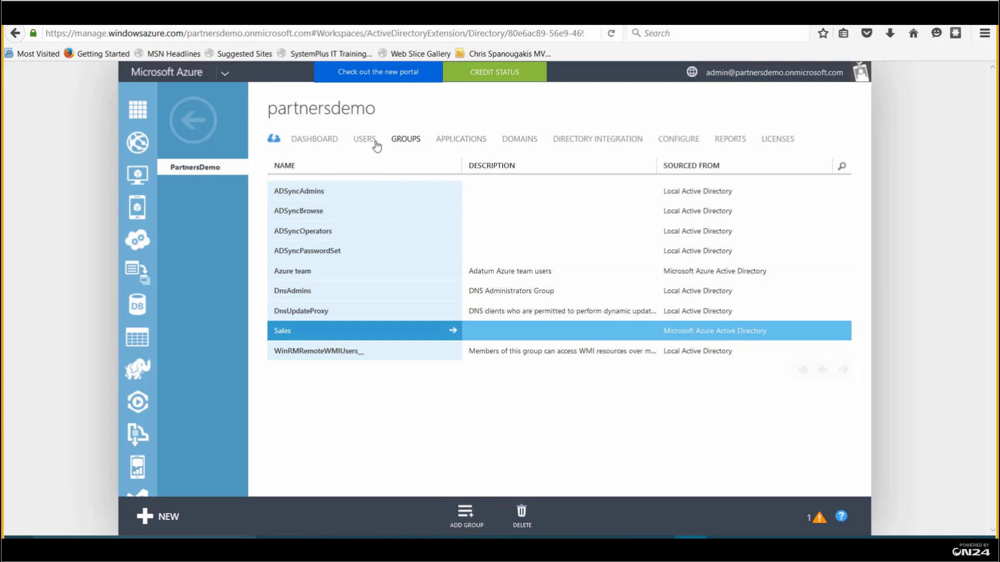
click(453, 330)
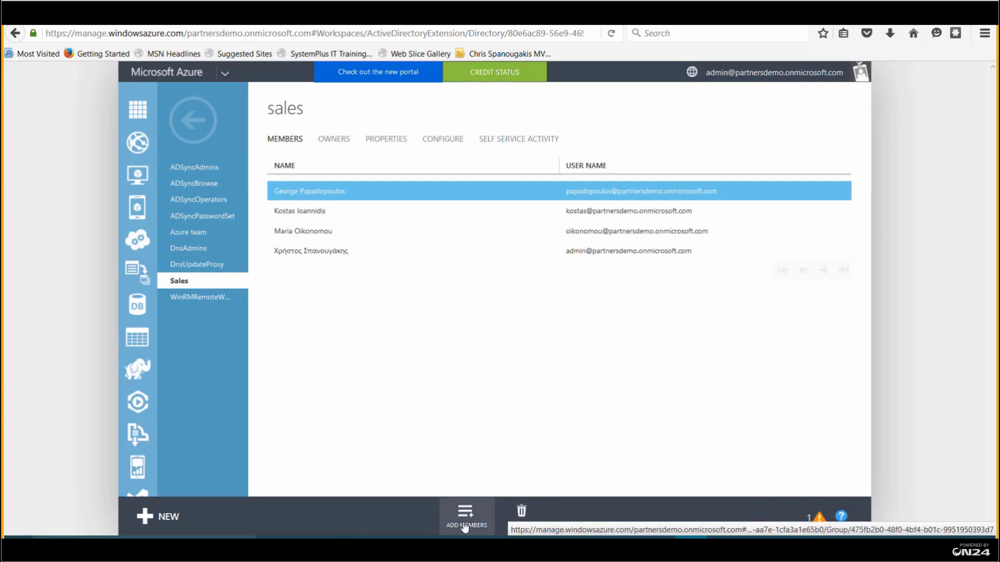
click(467, 525)
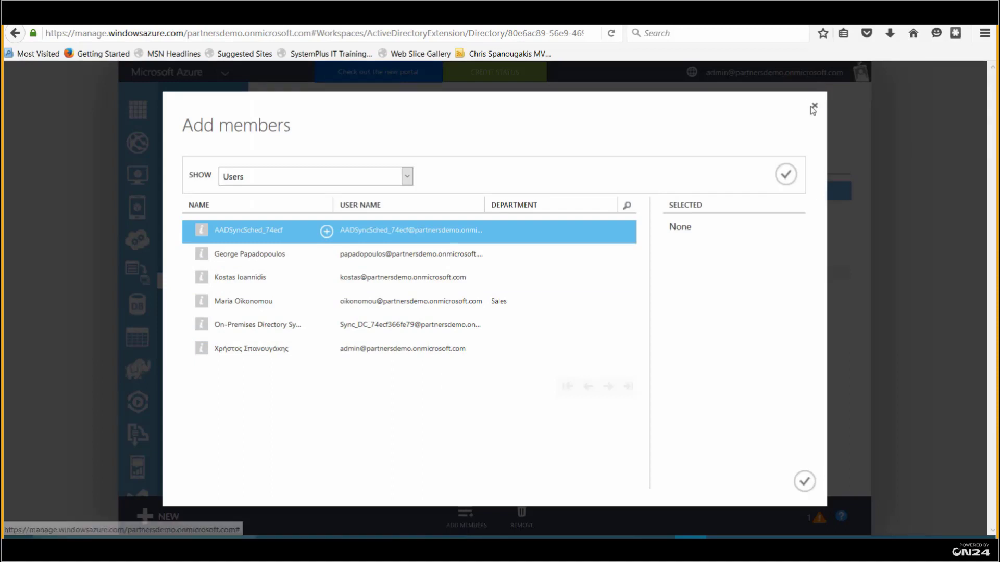
click(816, 110)
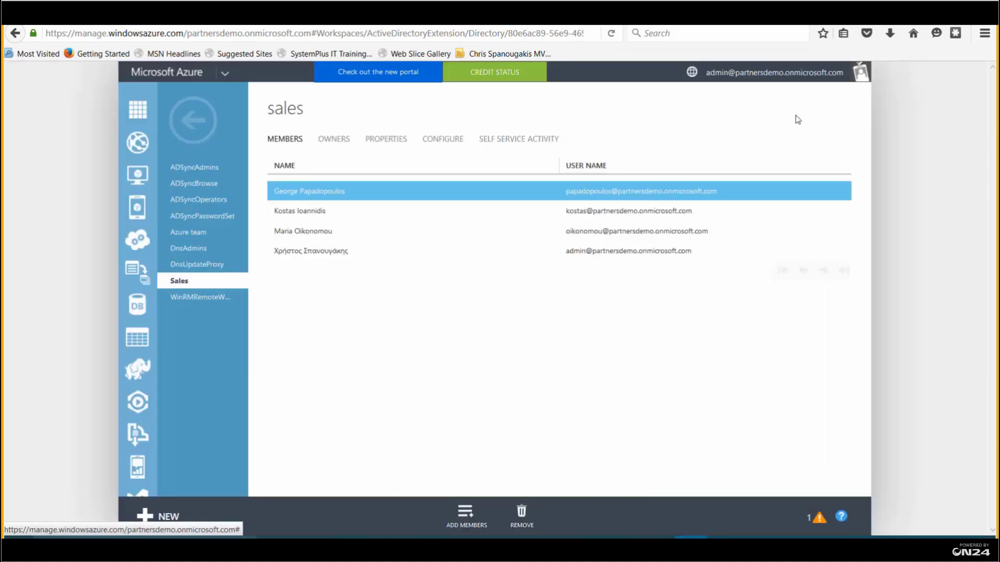
click(194, 121)
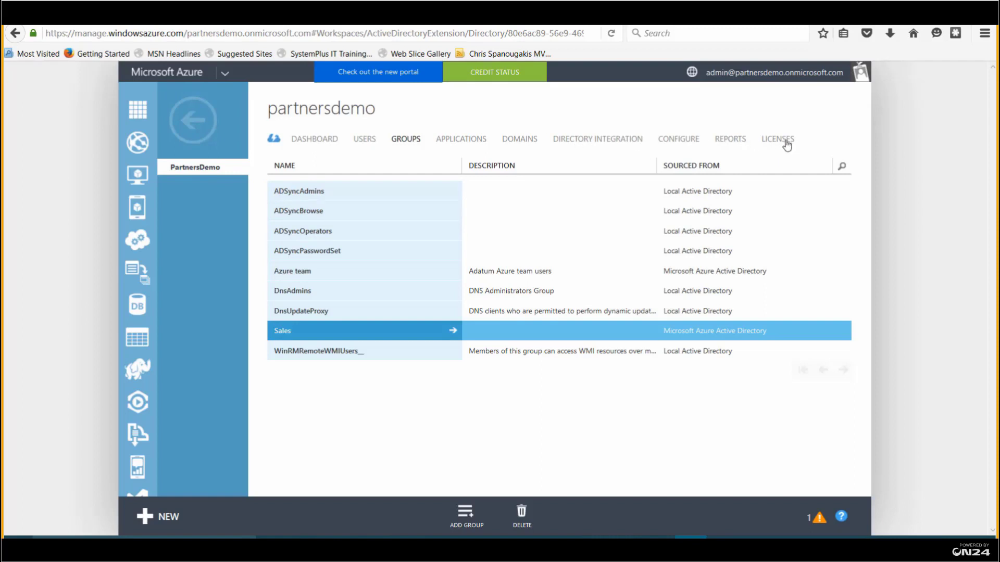
Inspect the Azure AD Premium license (100 units, 4 assigned) and its assigned users
click(787, 145)
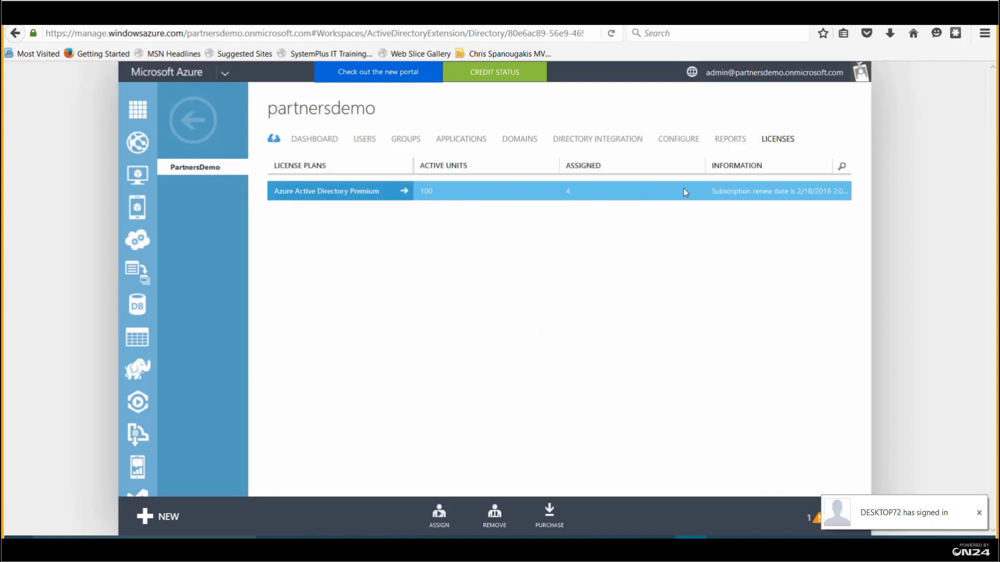
click(404, 192)
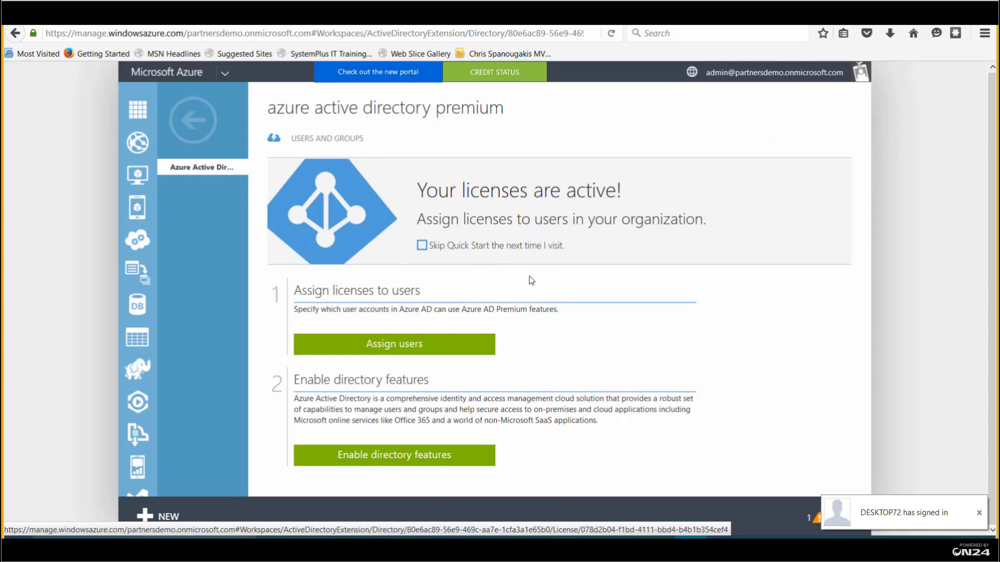
click(385, 347)
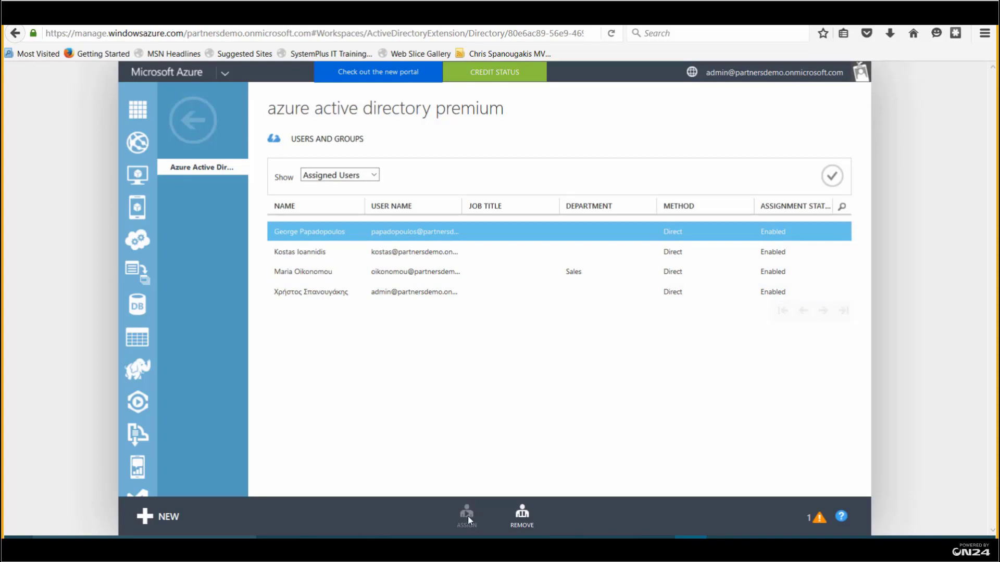
click(192, 120)
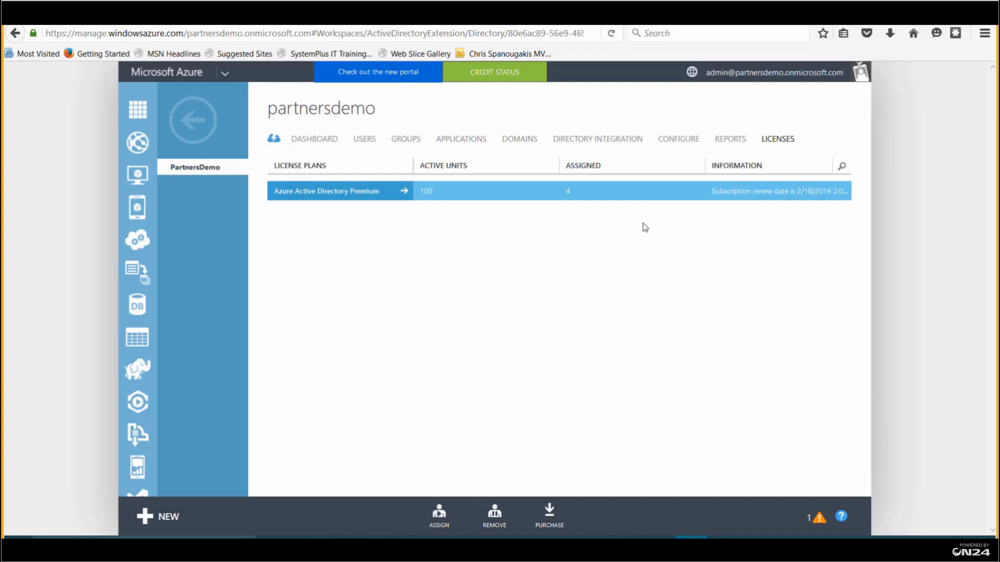
click(658, 538)
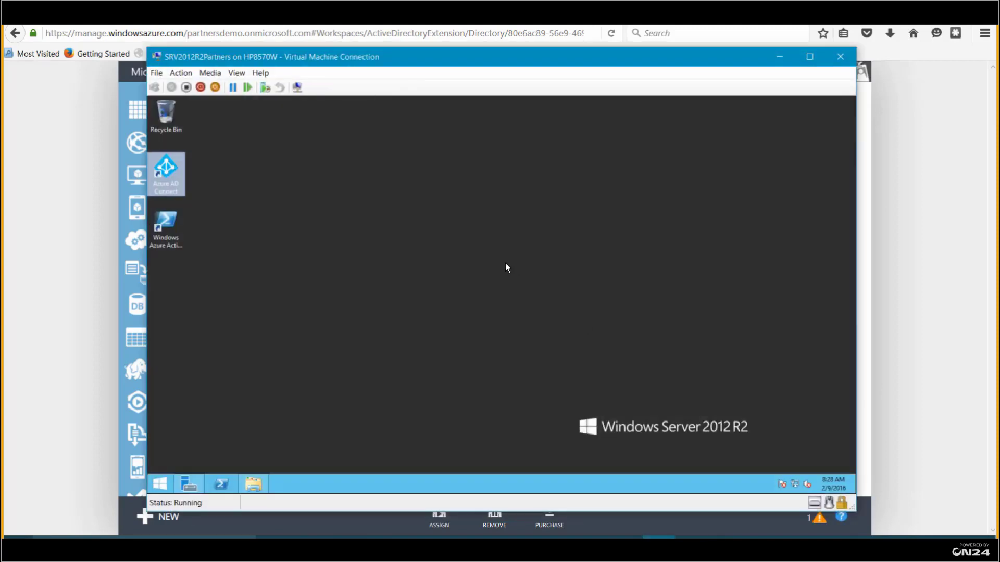
click(357, 222)
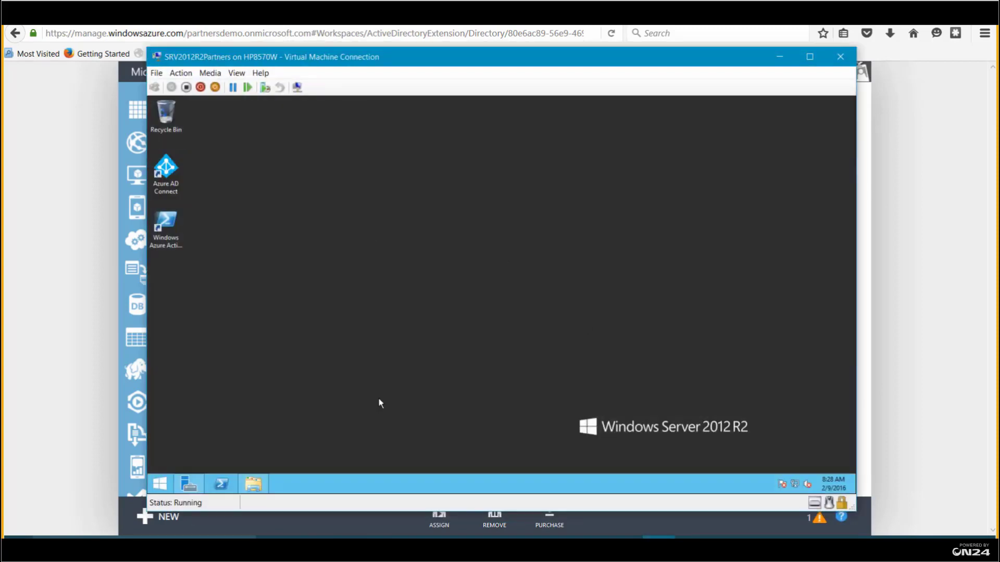
click(167, 490)
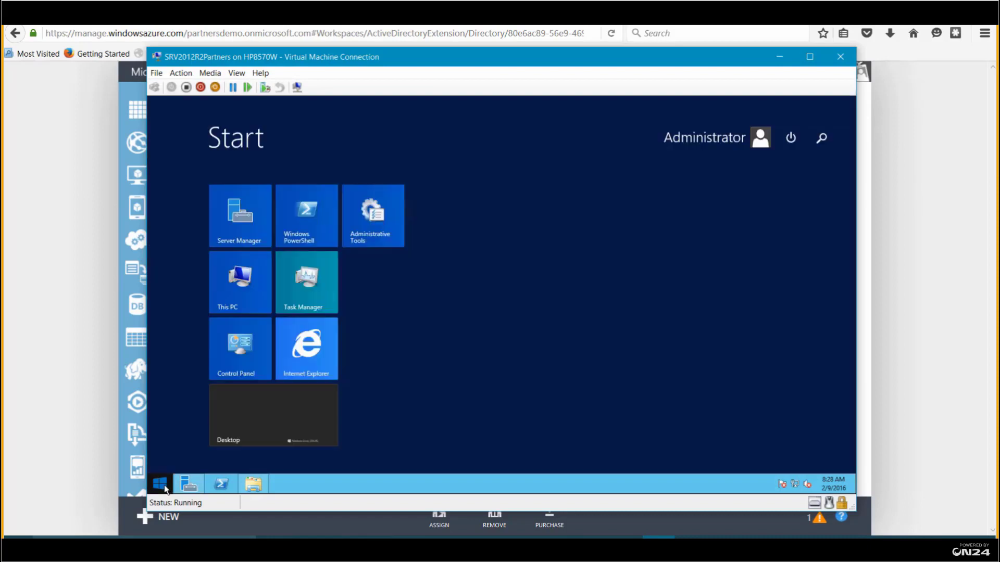
click(295, 385)
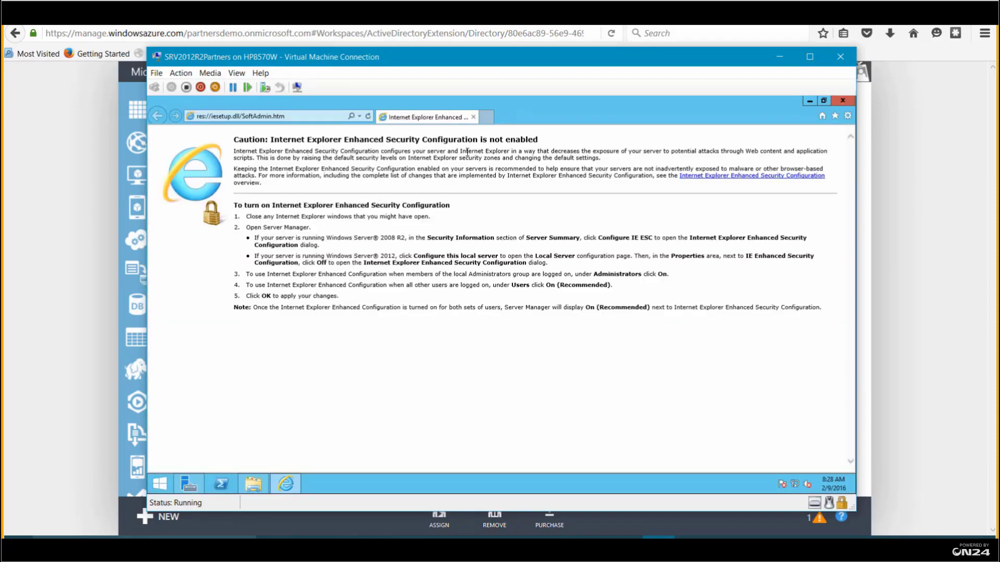
click(322, 117)
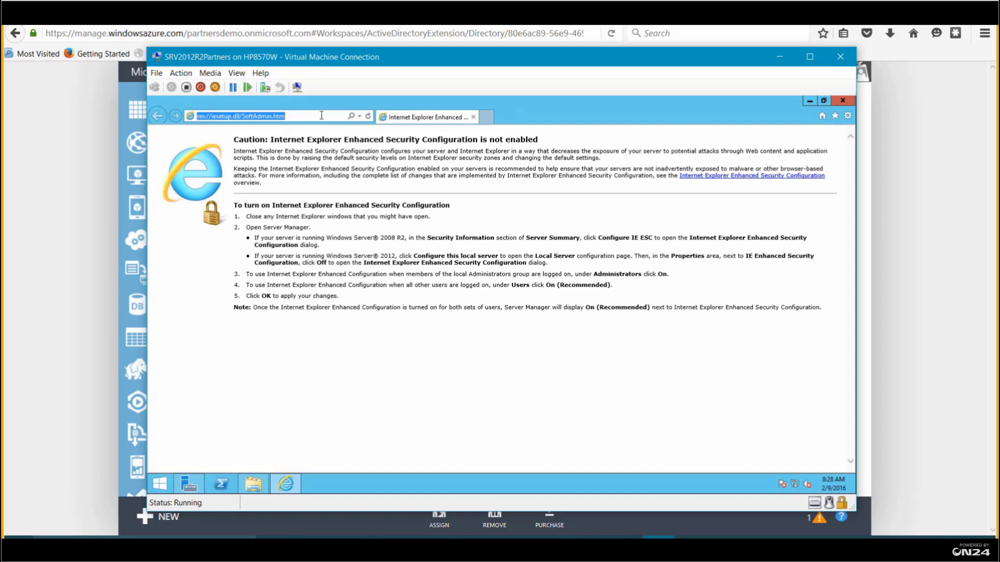
text(http://)
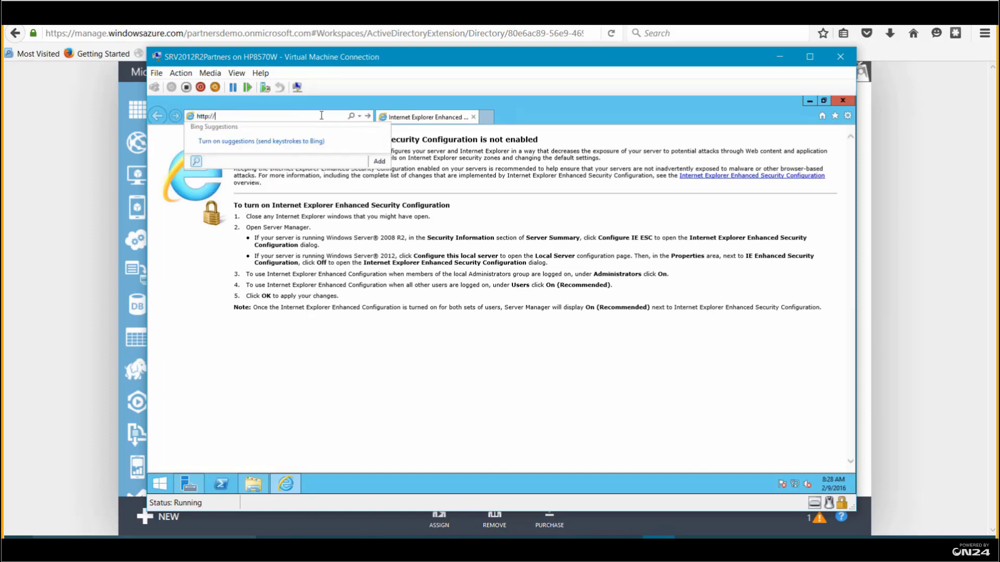
text(dc.co)
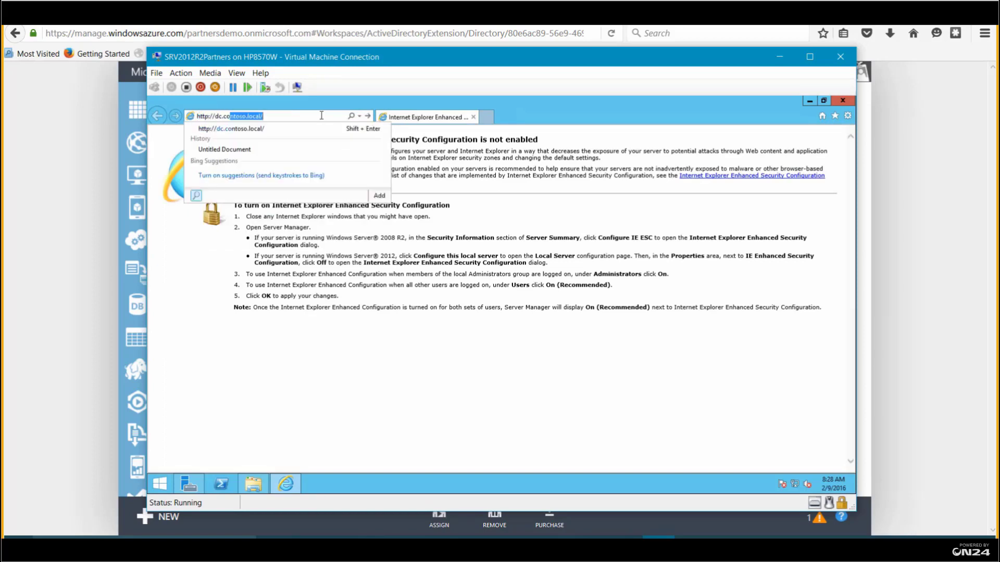
text(mt)
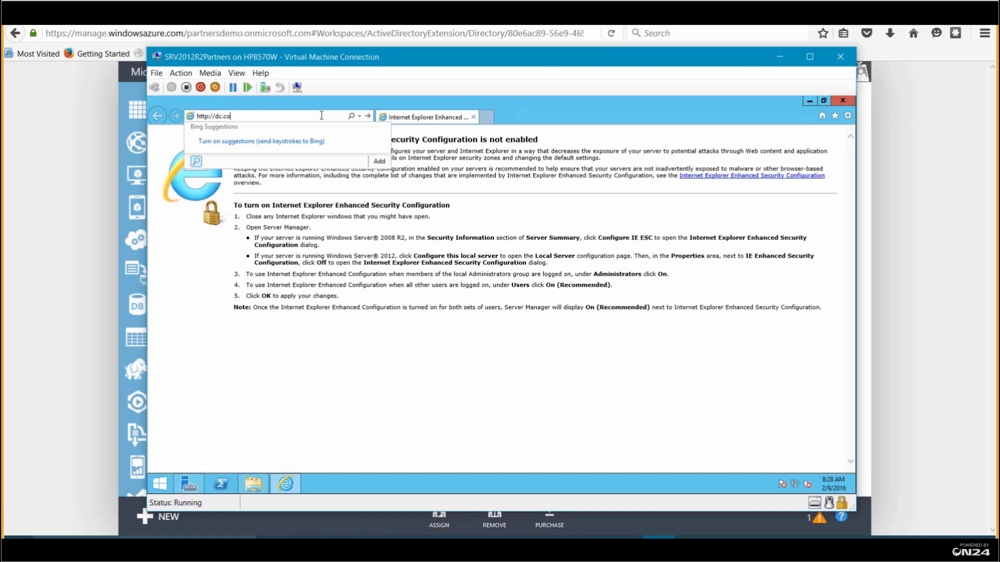
key(Down)
key(Return)
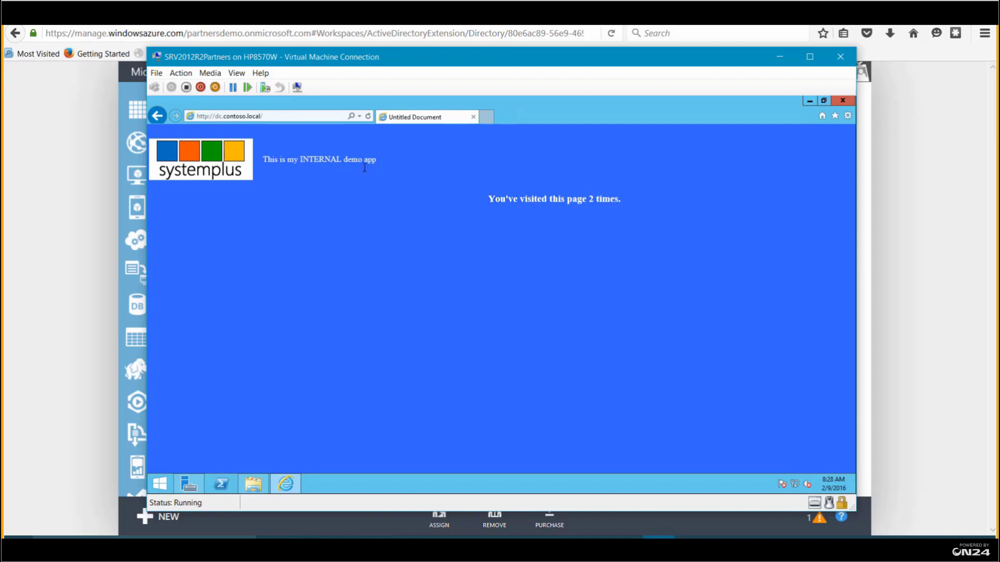
Reload the demo page up to 8 visits, then show the directory's Applications list in Azure
click(368, 116)
click(368, 117)
click(368, 117)
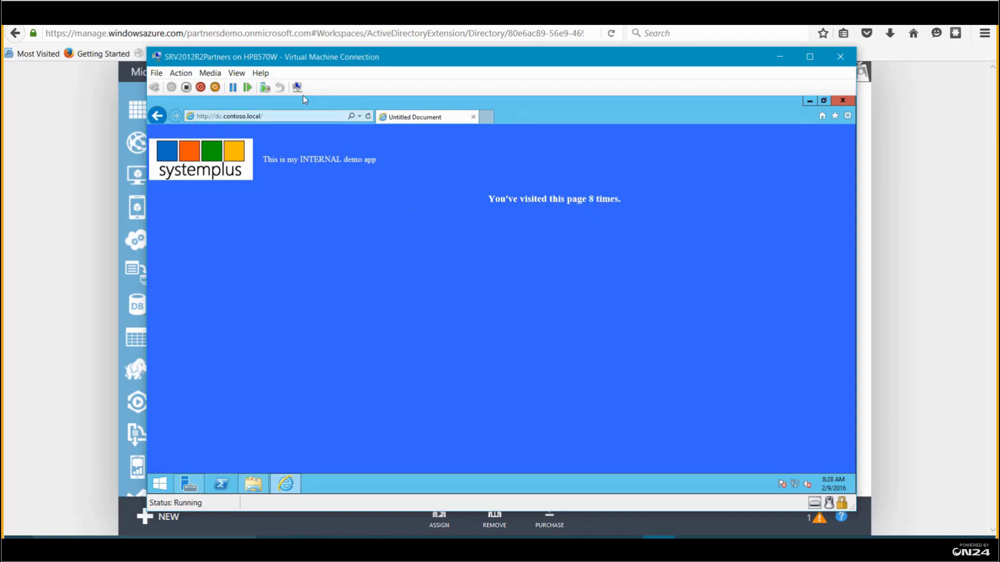
click(260, 118)
click(235, 117)
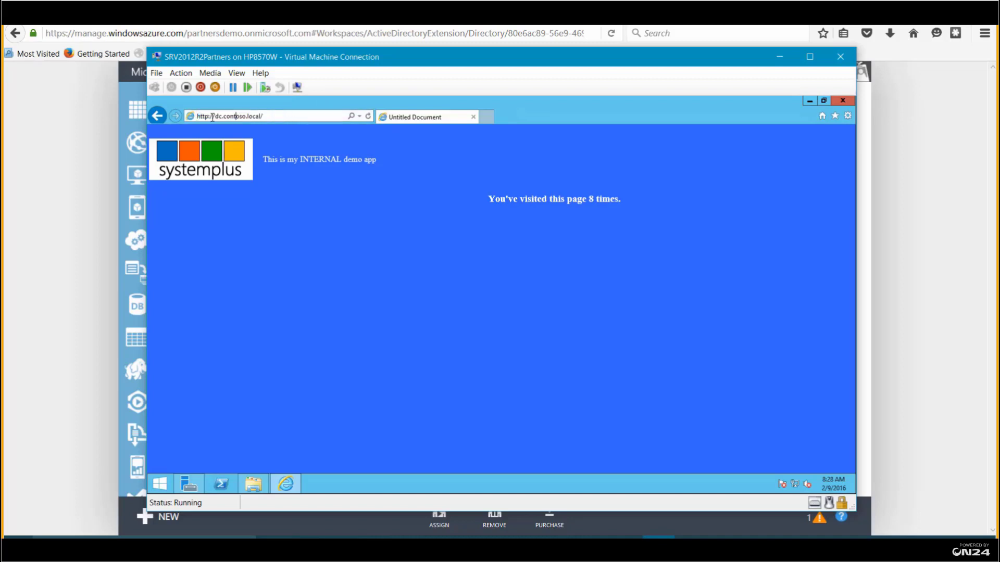
drag(284, 115, 200, 115)
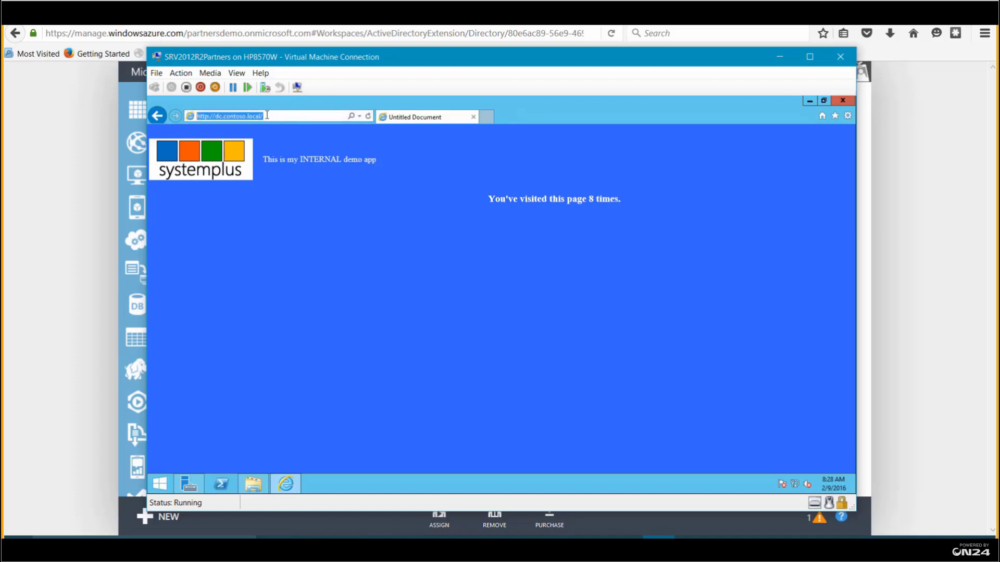
drag(266, 116, 182, 115)
click(275, 115)
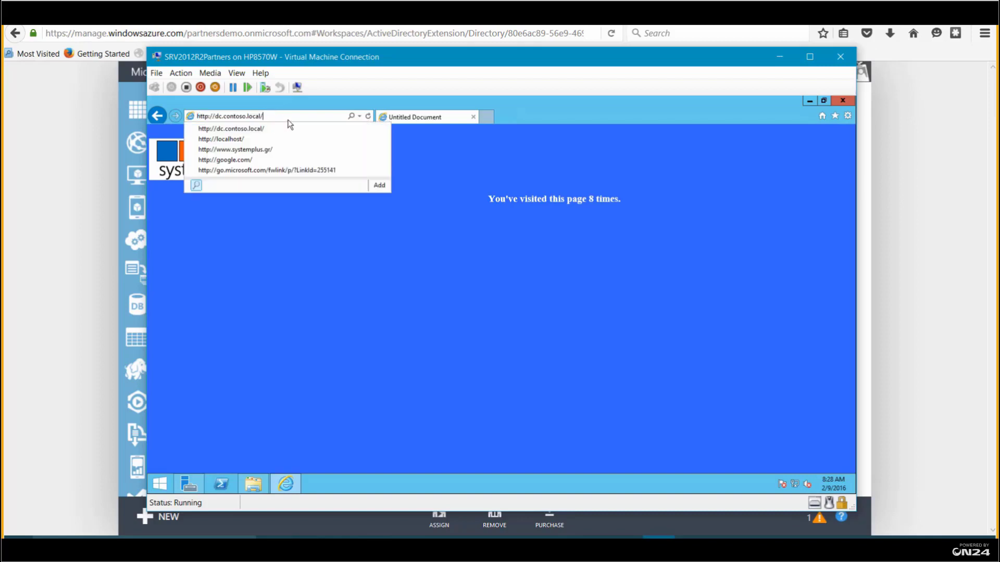
click(480, 255)
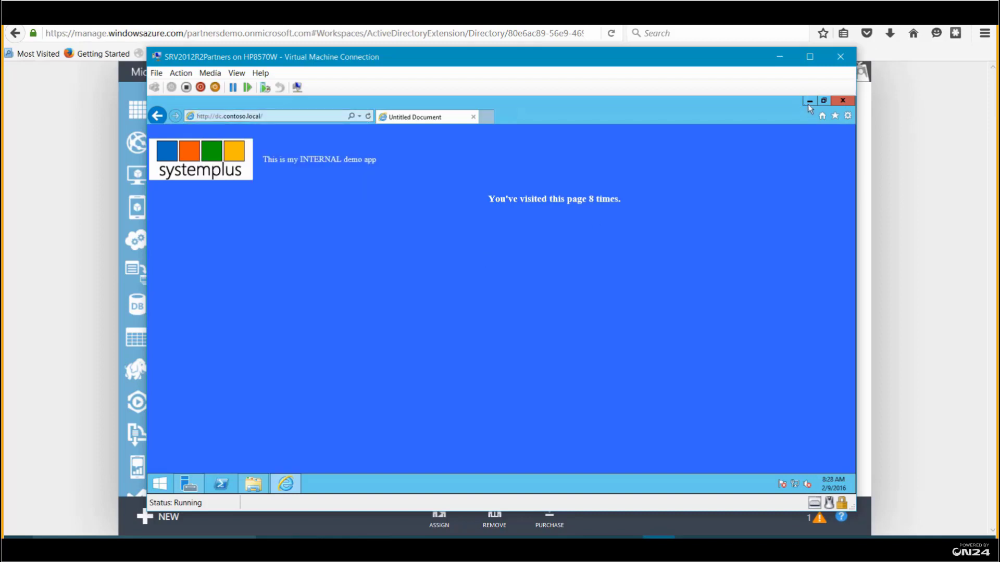
click(779, 57)
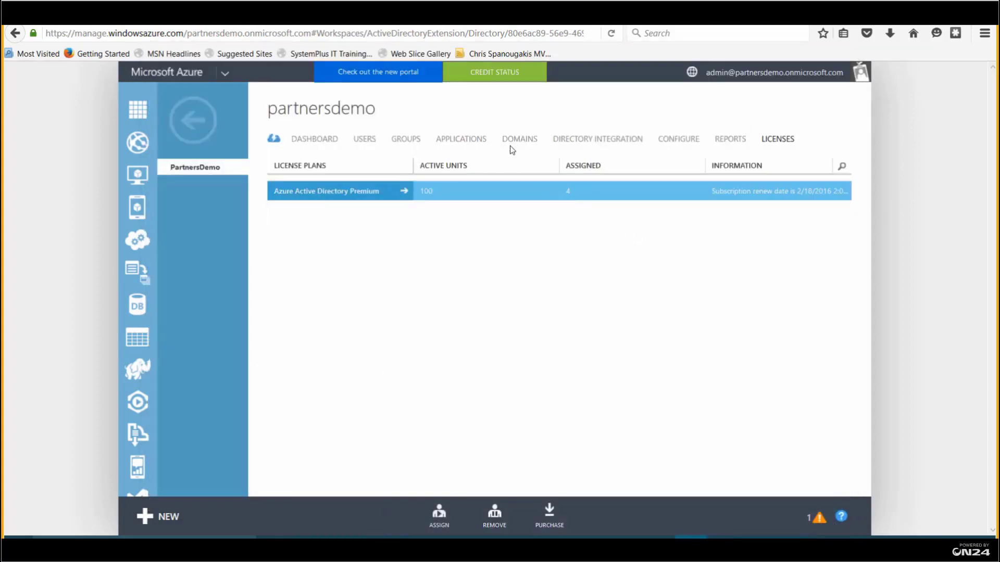
click(460, 142)
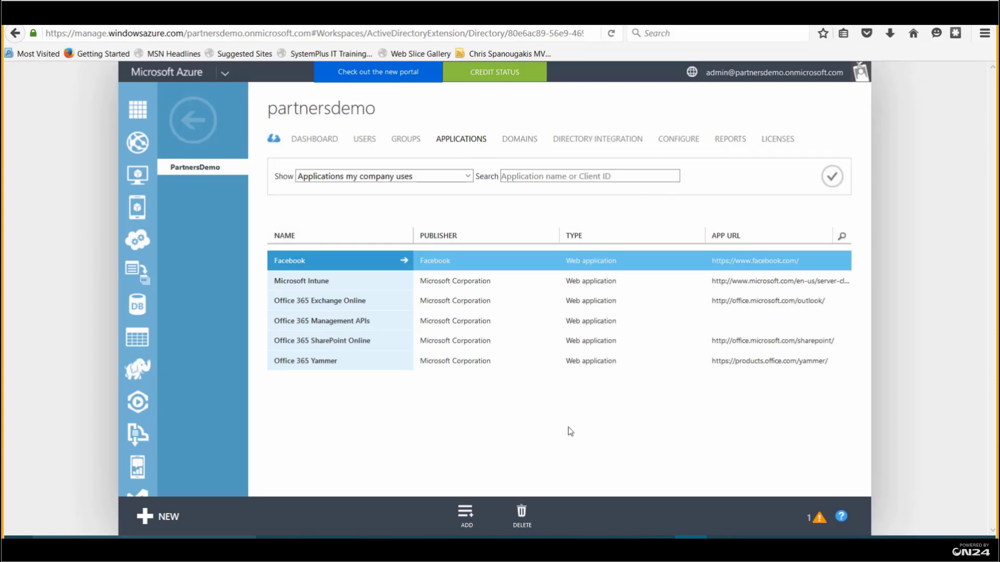
Start a new application and choose to publish one accessible from outside the network
click(466, 519)
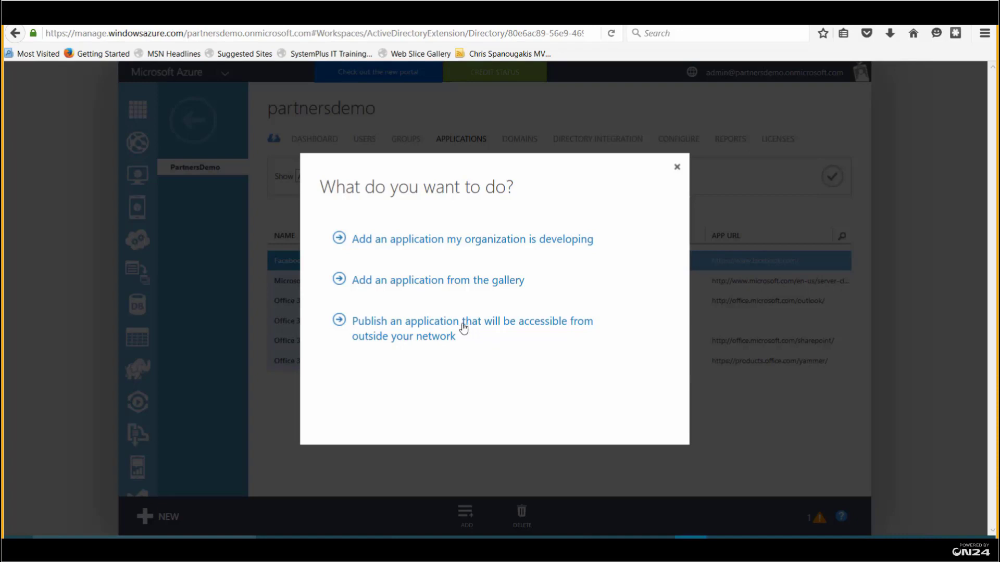
click(423, 326)
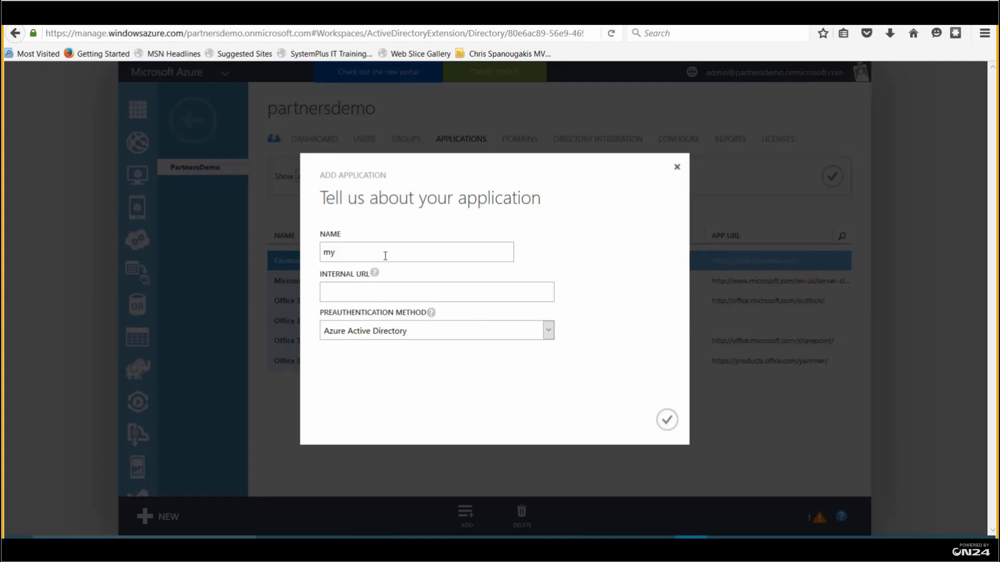
text(app)
click(376, 290)
text(http://dc.com)
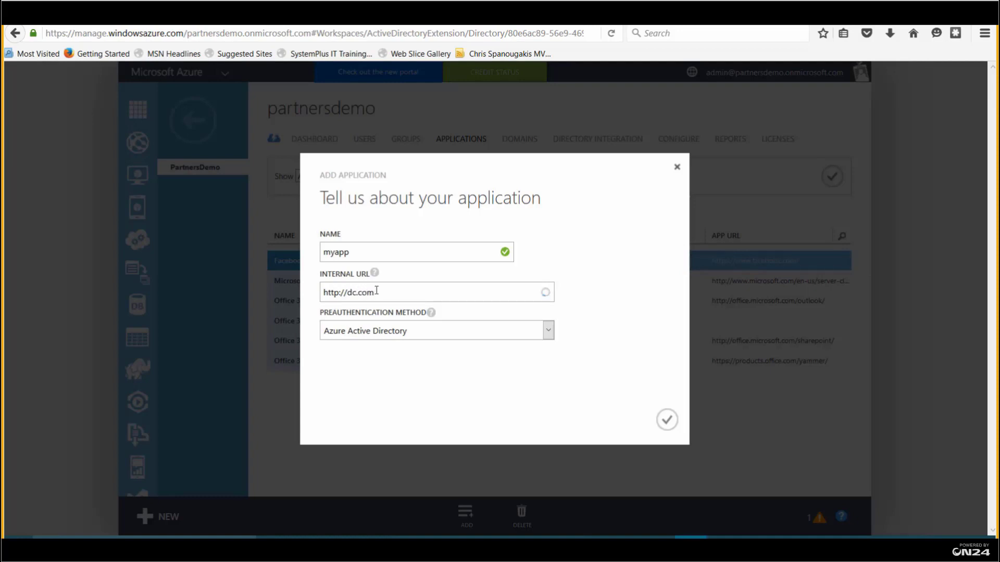
key(BackSpace)
text(ntoso.local)
click(666, 420)
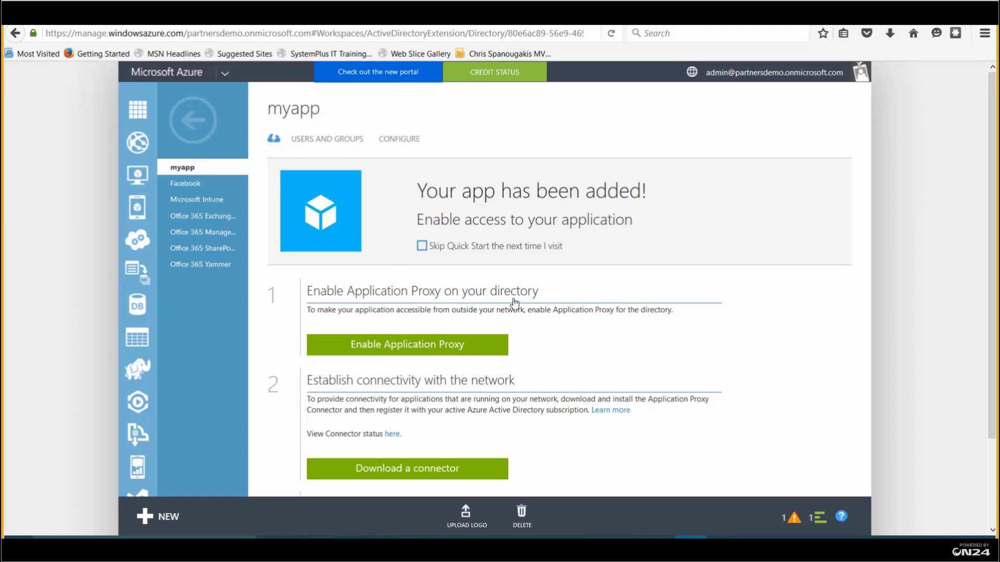
Enable Application Proxy for the directory, dismiss both notices, and scroll to the connector download step
click(416, 347)
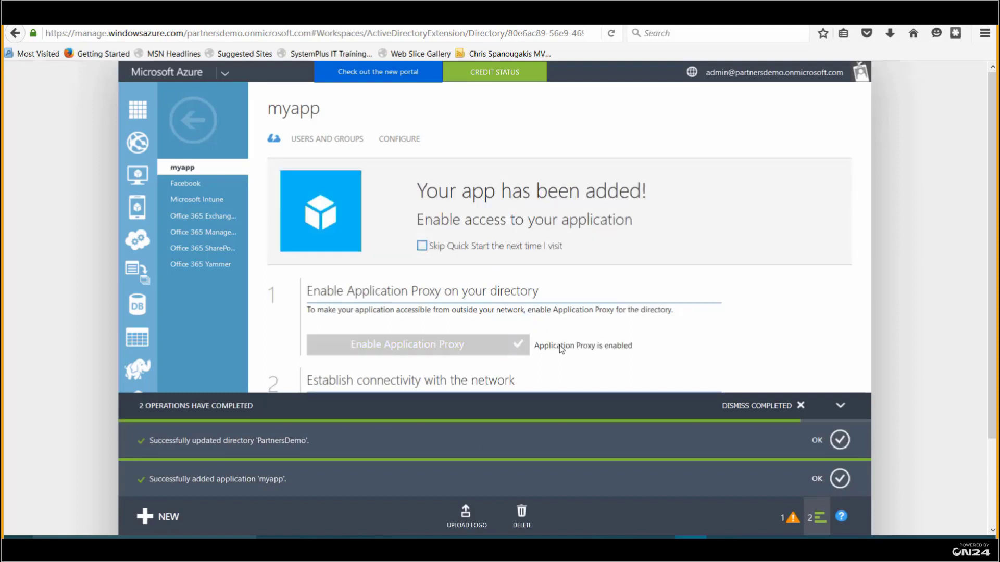
click(838, 440)
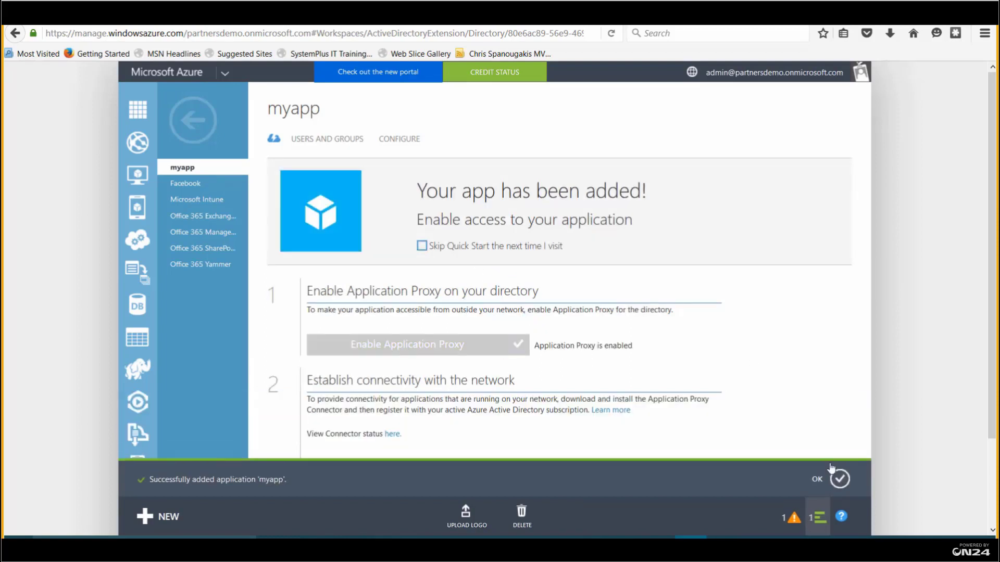
click(838, 478)
scroll(704, 396, down, 1)
scroll(704, 396, down, 2)
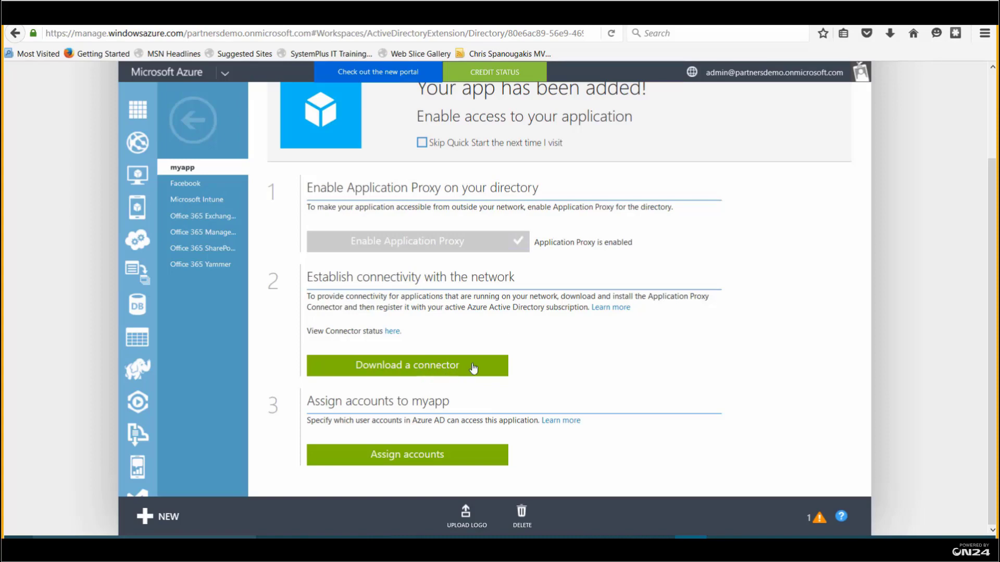
In the VM, run AADApplicationProxyConnectorInstaller, accept the license and install
key(alt+Tab)
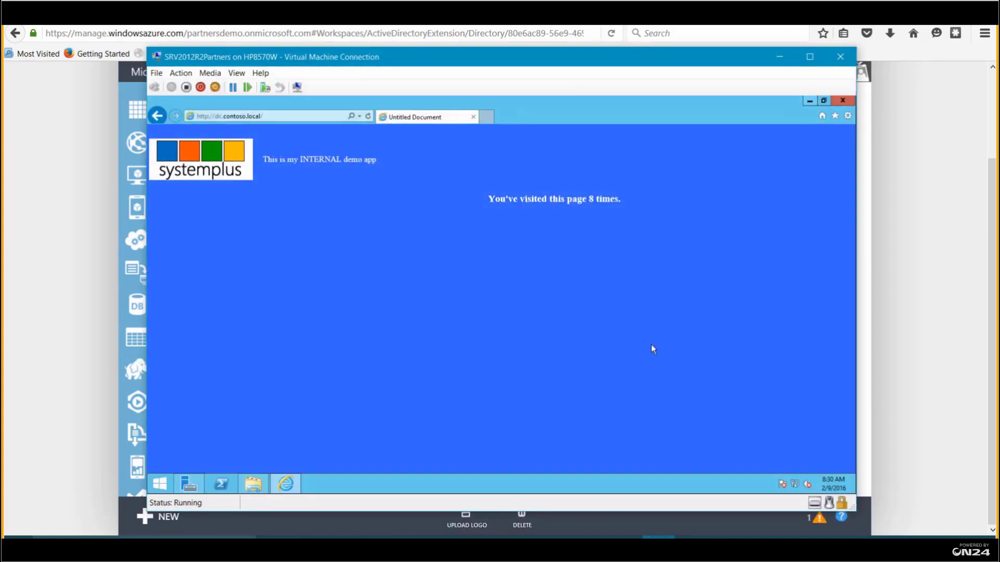
click(812, 101)
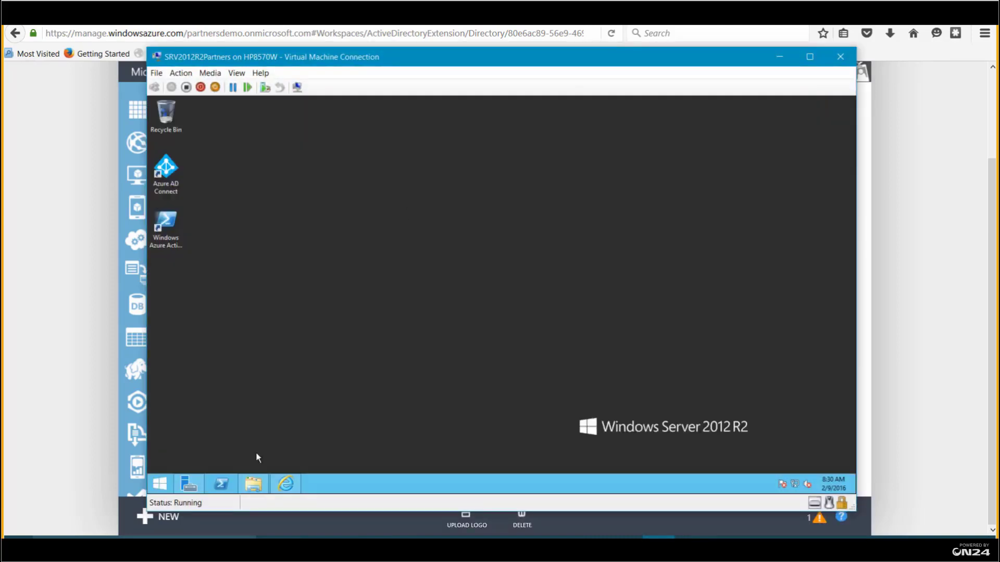
click(254, 484)
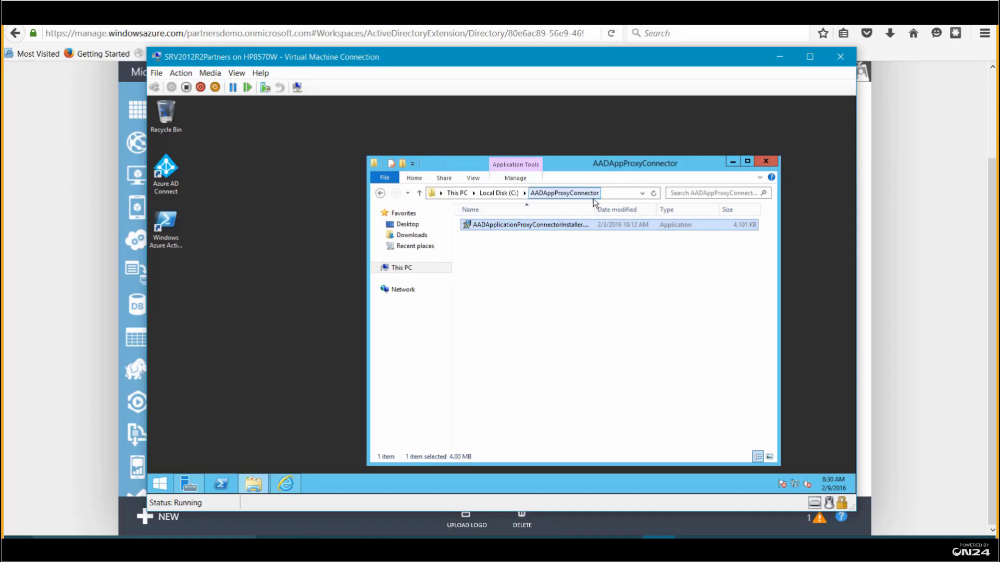
double_click(539, 226)
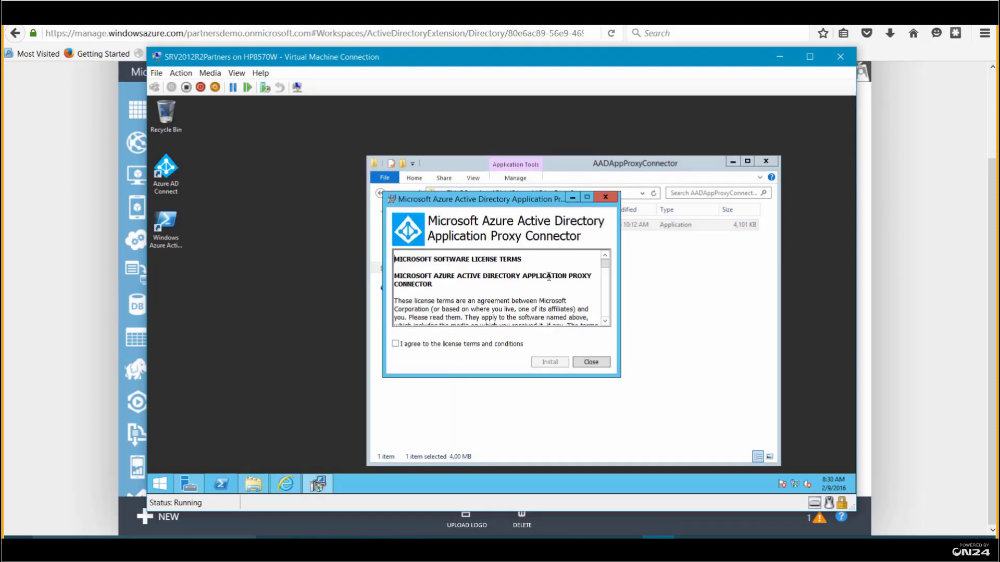
click(417, 344)
click(545, 361)
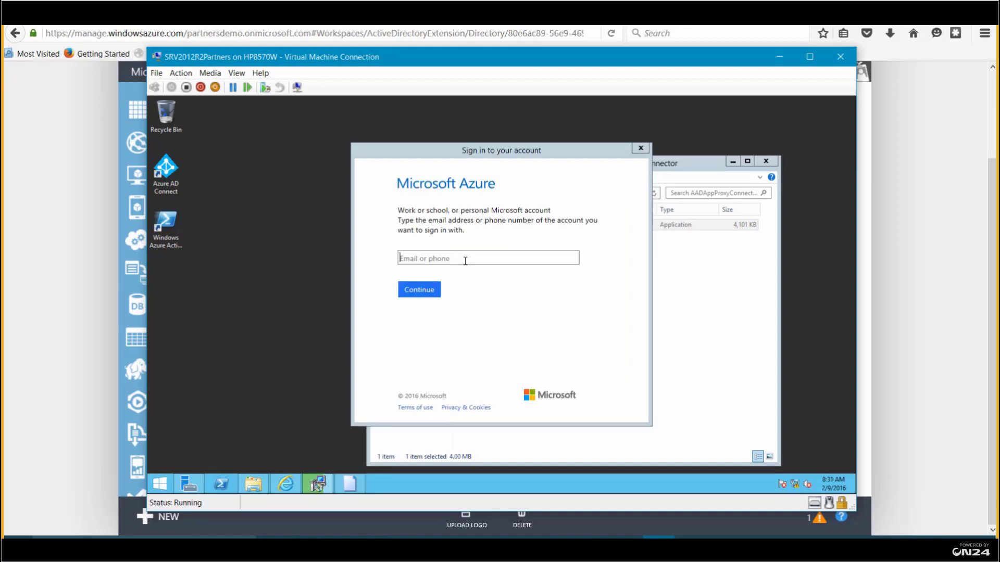
Register the connector with the Azure admin work account, then close the installer and folder
click(465, 260)
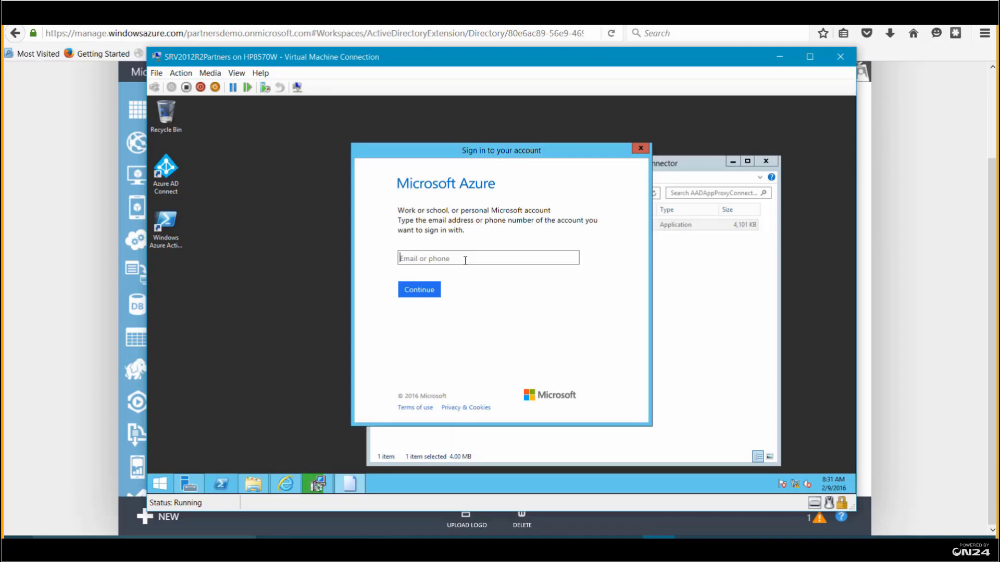
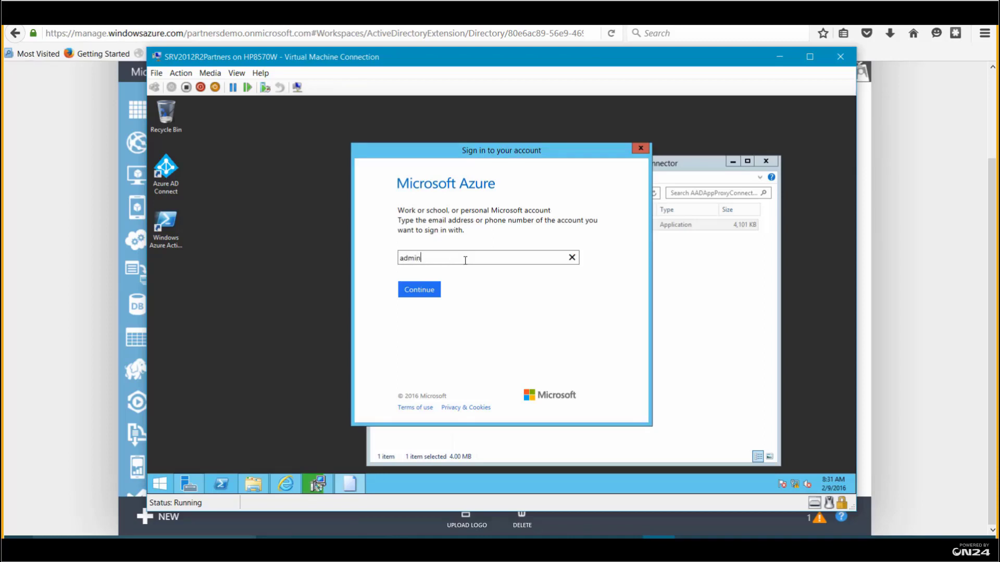
click(419, 289)
click(479, 268)
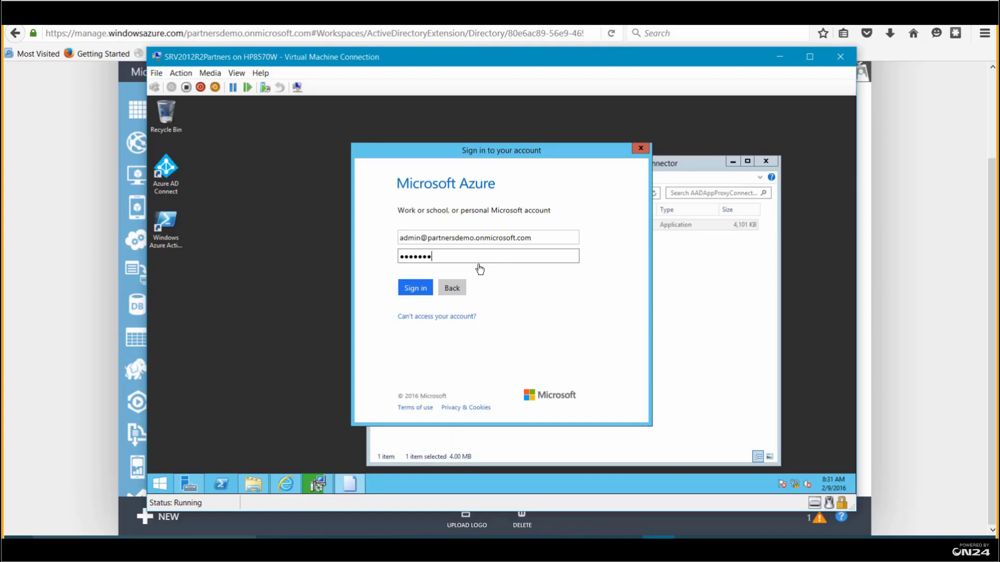
click(415, 288)
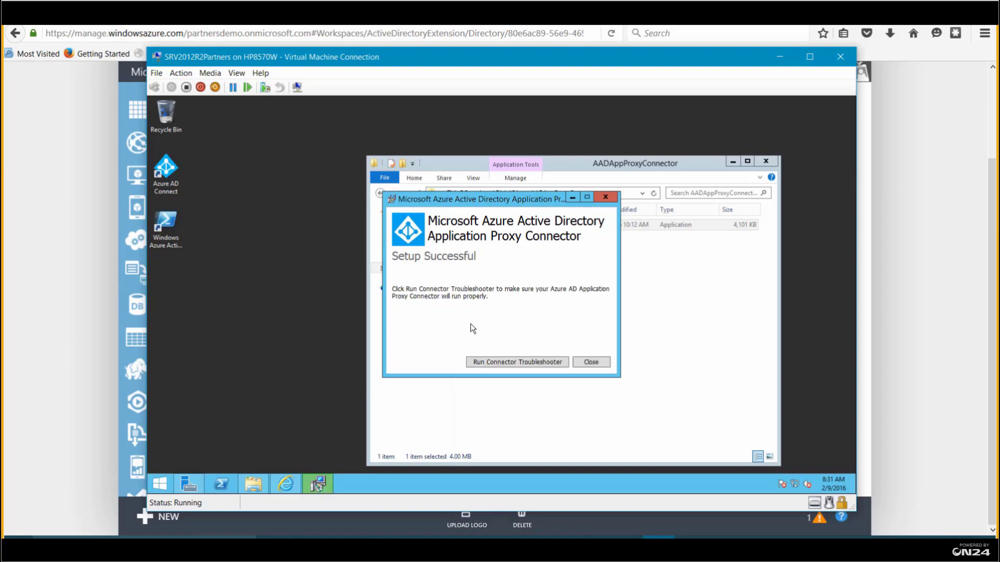
click(585, 364)
click(767, 162)
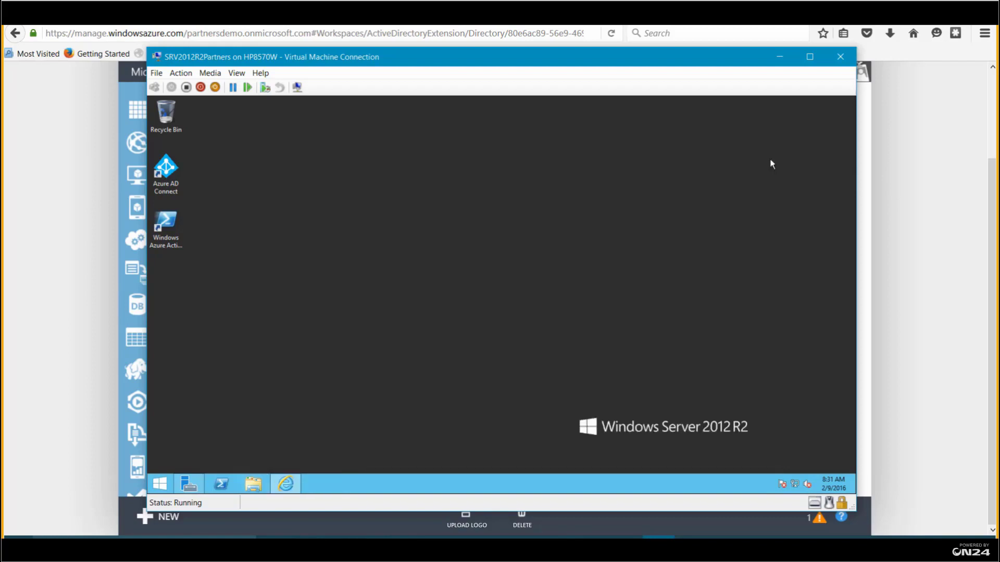
Check the AAD Application Proxy Connector and Connector Updater services in the Services console
click(193, 486)
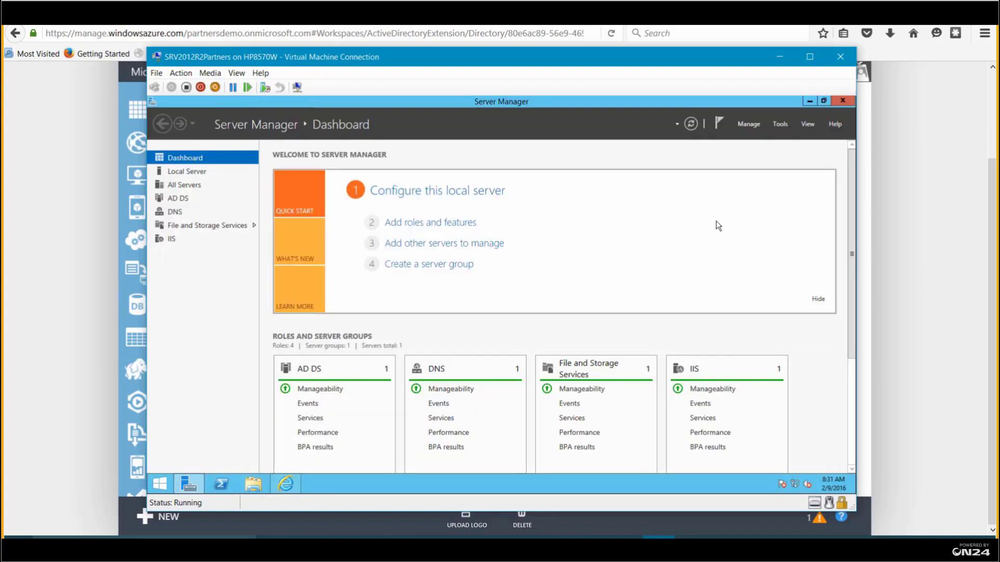
click(781, 129)
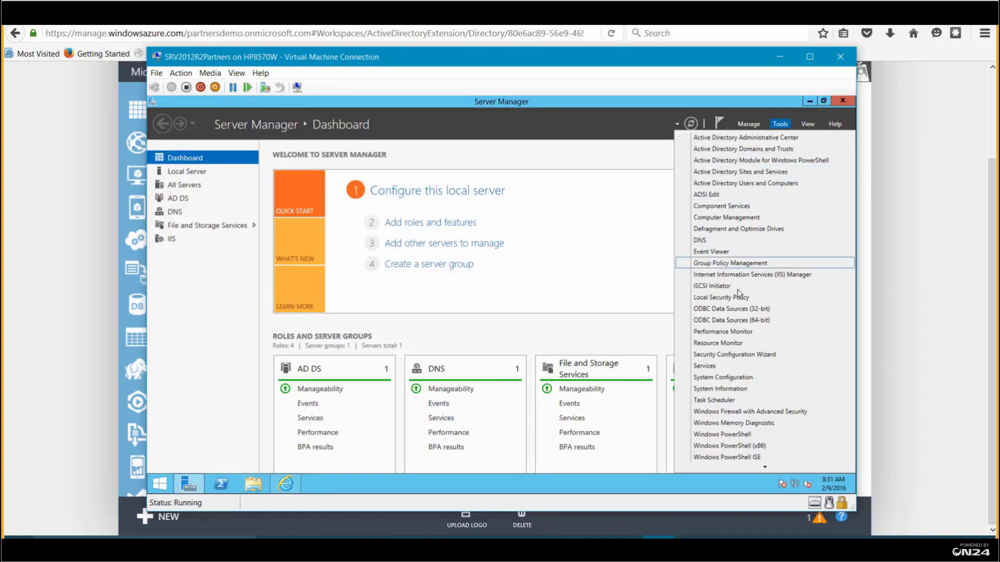
click(708, 368)
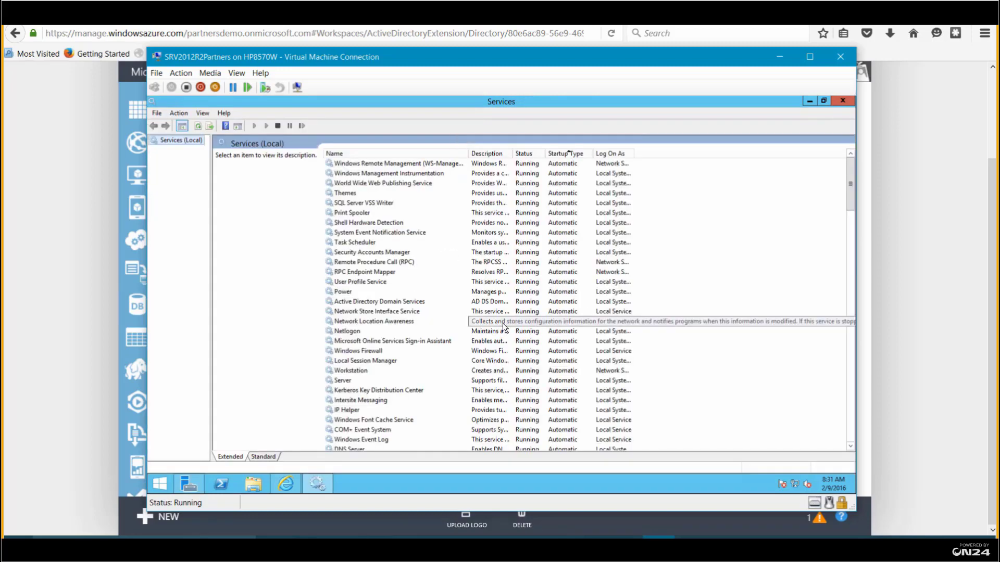
click(850, 446)
scroll(848, 449, down, 8)
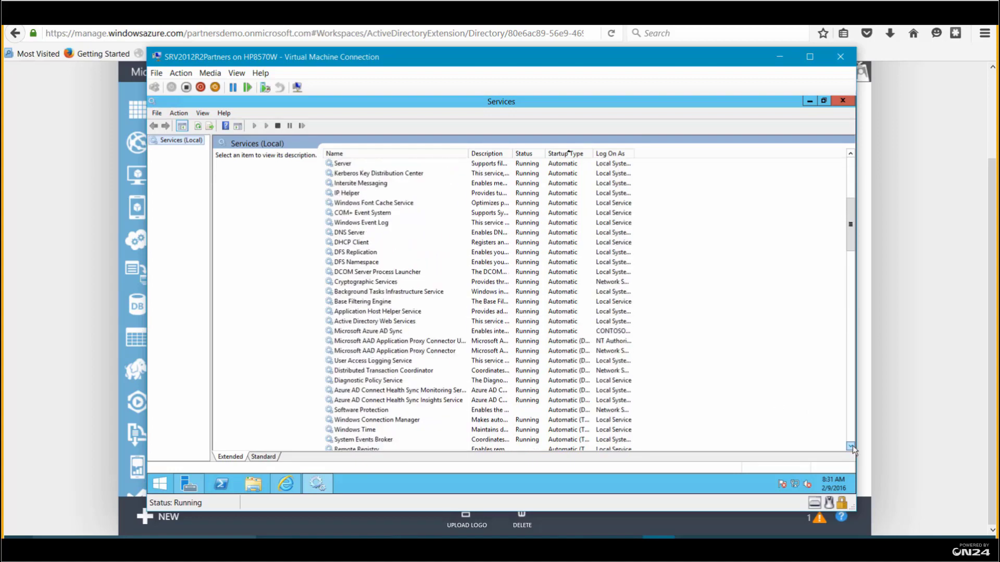
click(430, 322)
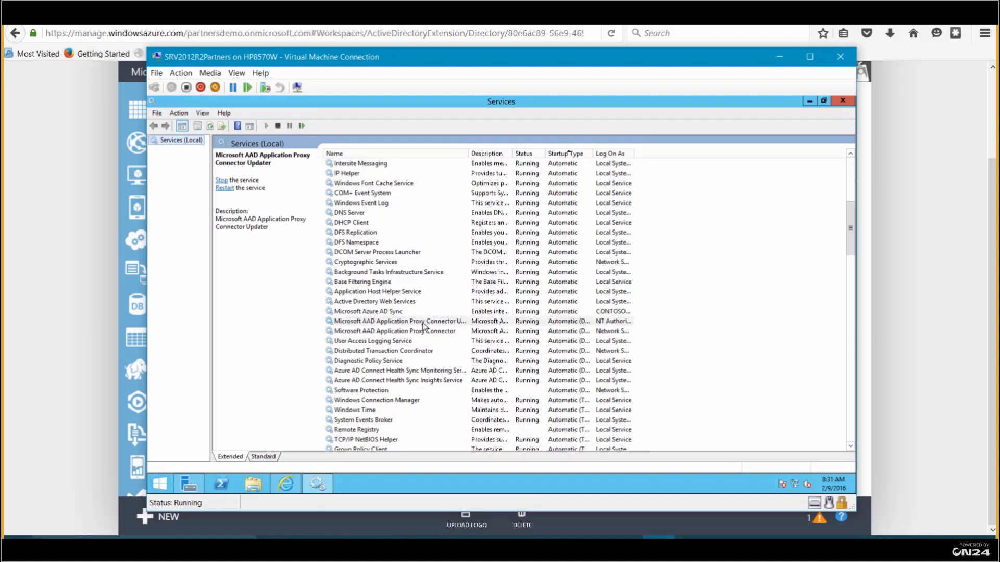
click(425, 332)
click(430, 322)
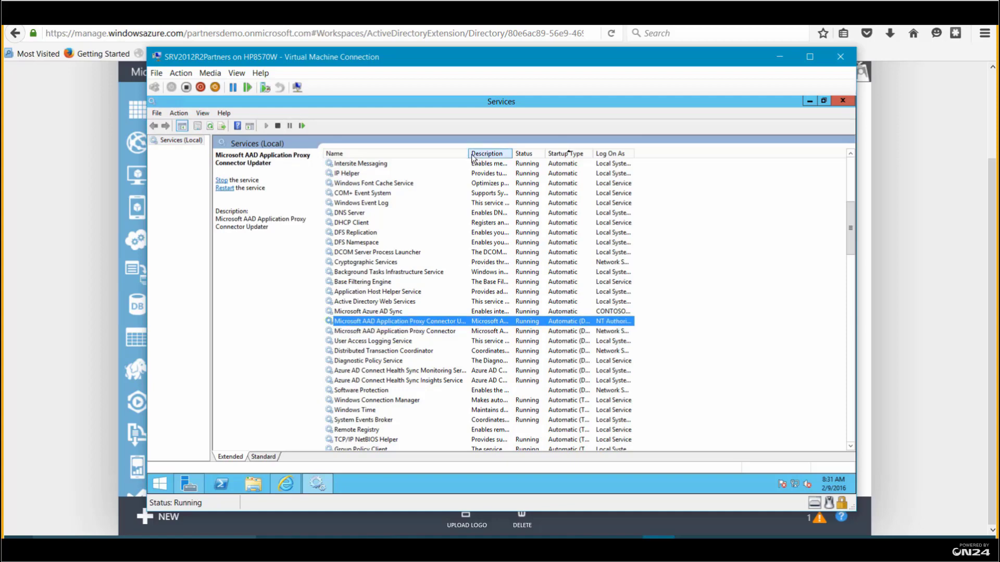
click(445, 331)
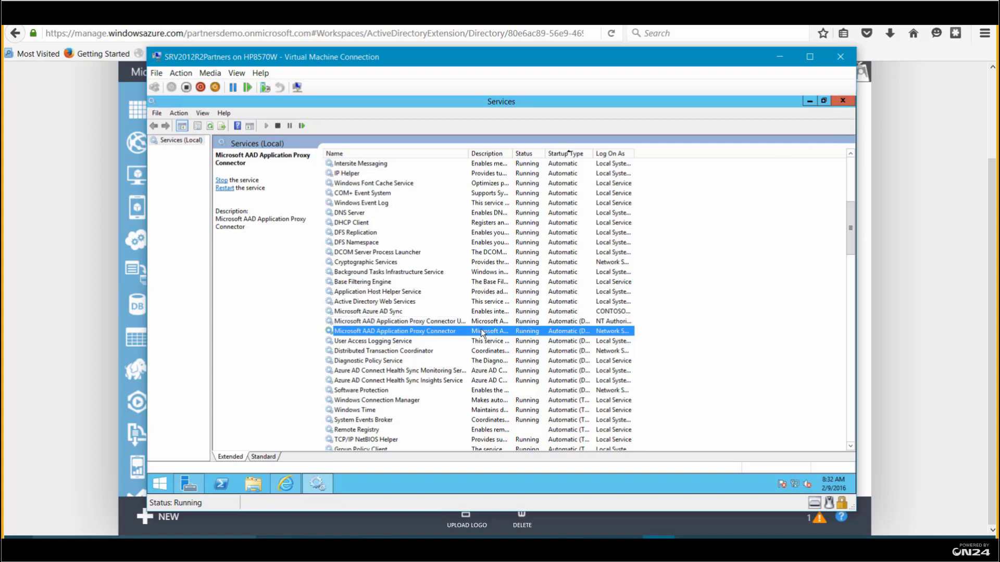
click(842, 101)
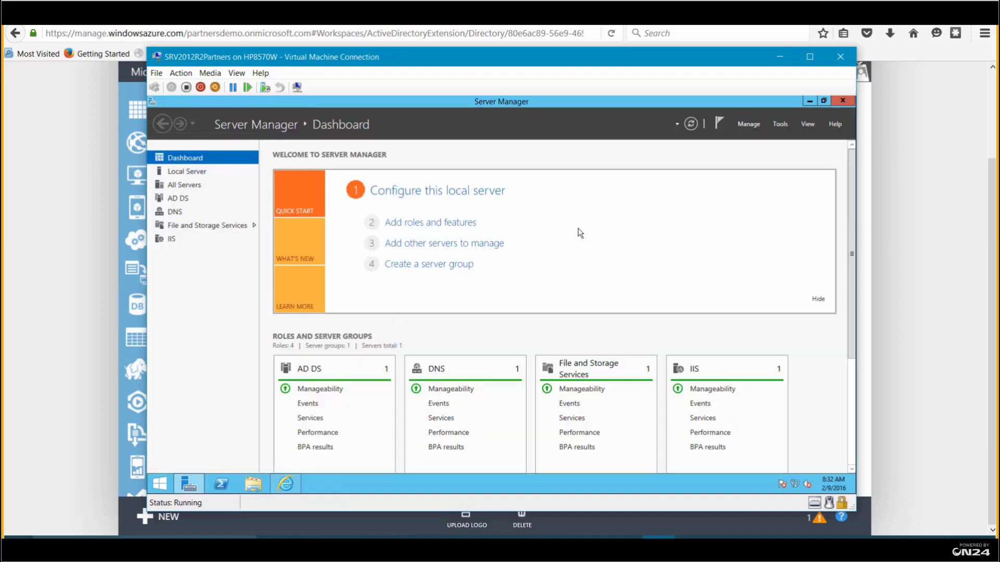
click(810, 102)
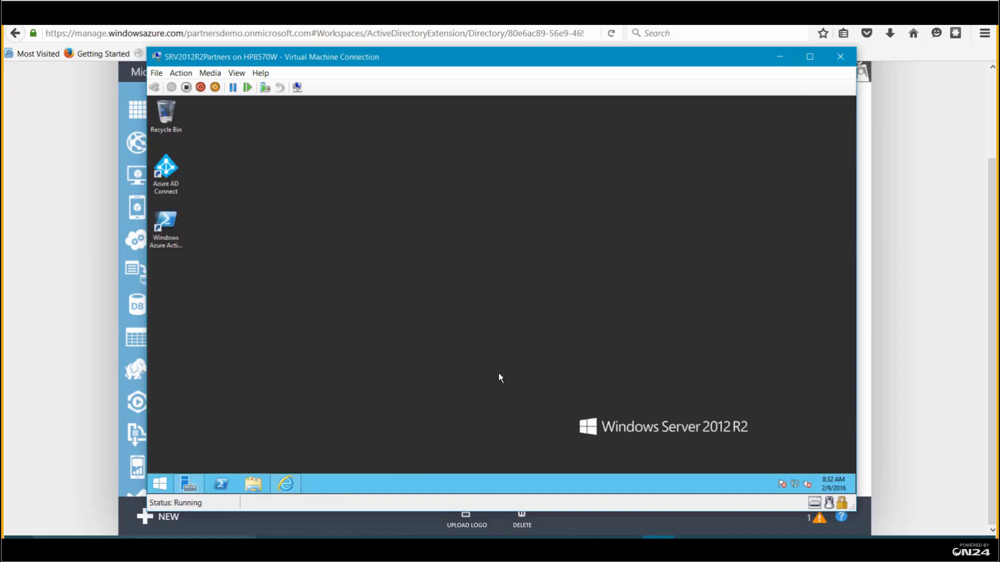
Load the internal demo app in the VM's browser, refresh it twice, then minimize the VM window
click(285, 484)
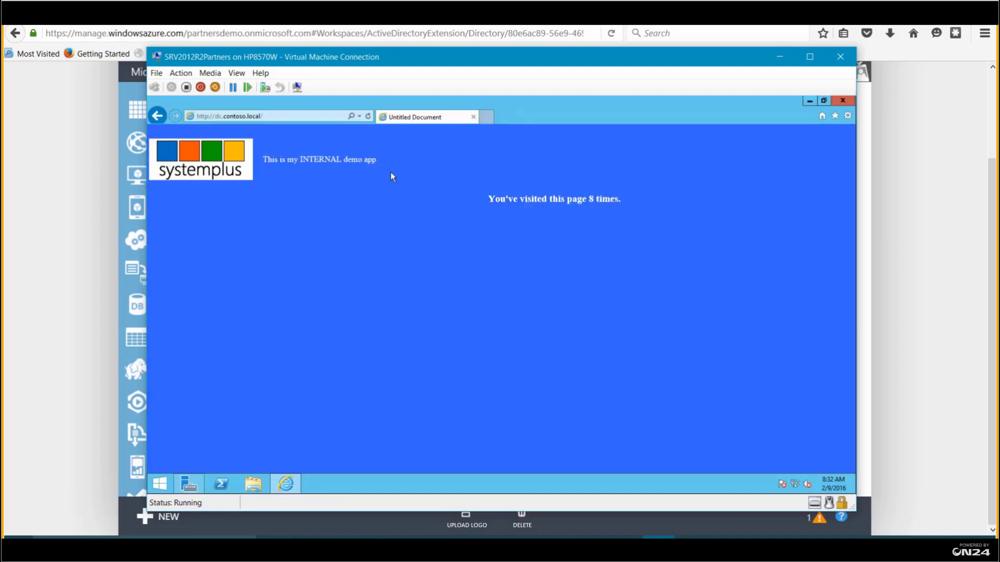
click(368, 116)
click(368, 116)
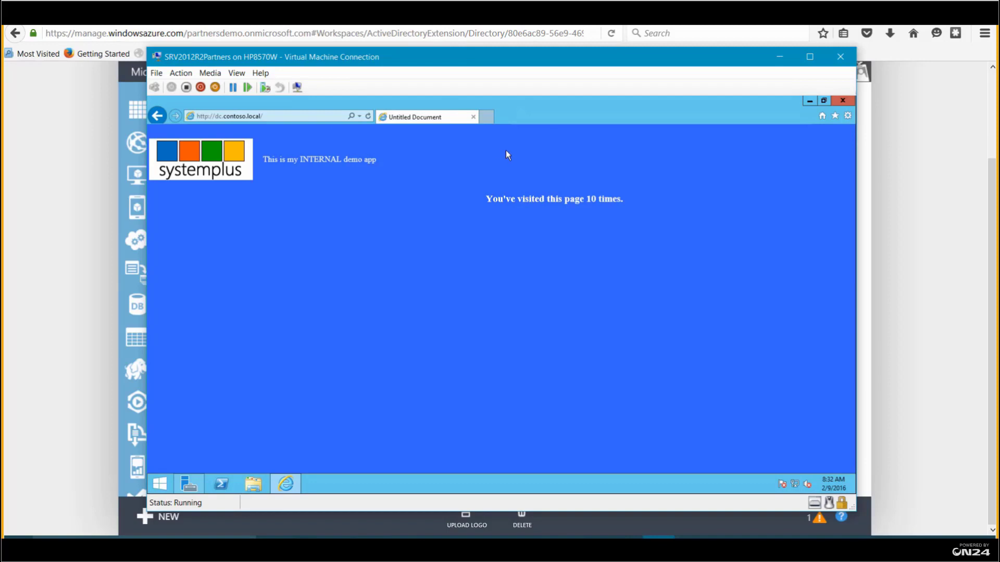
click(779, 56)
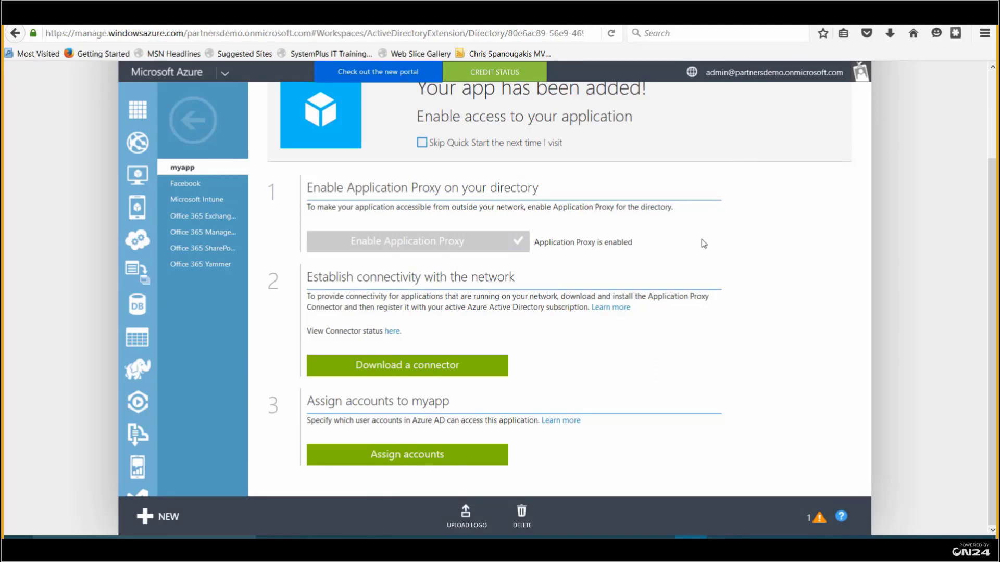
Go from myapp's quick start page to its Users and Groups page, filtered to Groups
scroll(694, 242, up, 2)
scroll(695, 243, down, 2)
click(424, 458)
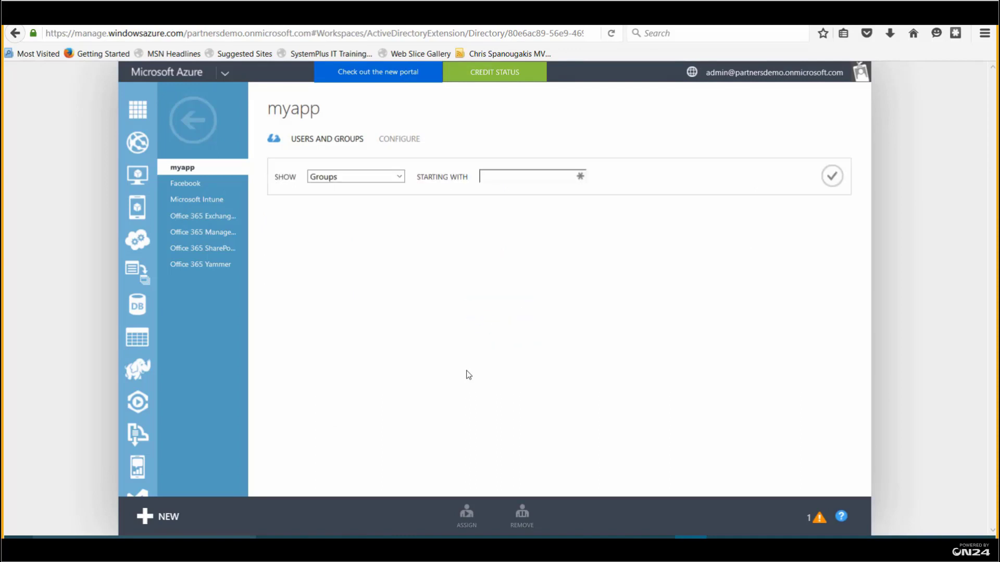
List the directory groups and assign the Sales group to myapp, confirming access
click(831, 176)
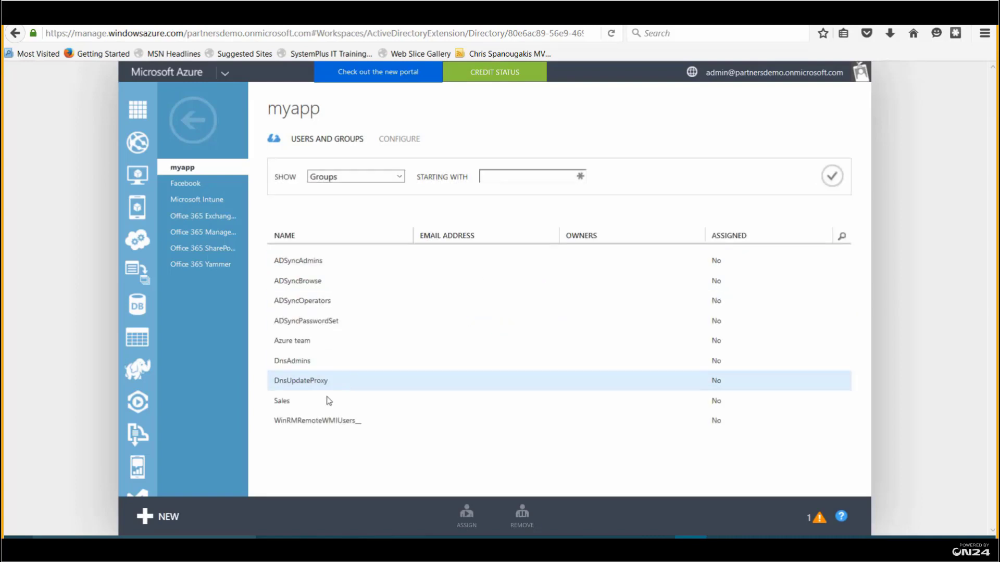
click(330, 400)
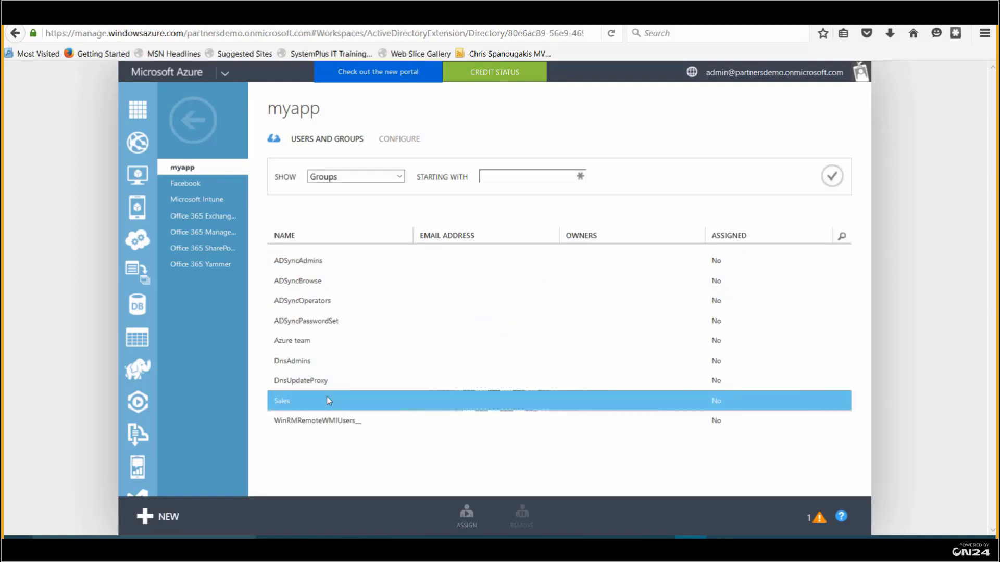
click(466, 518)
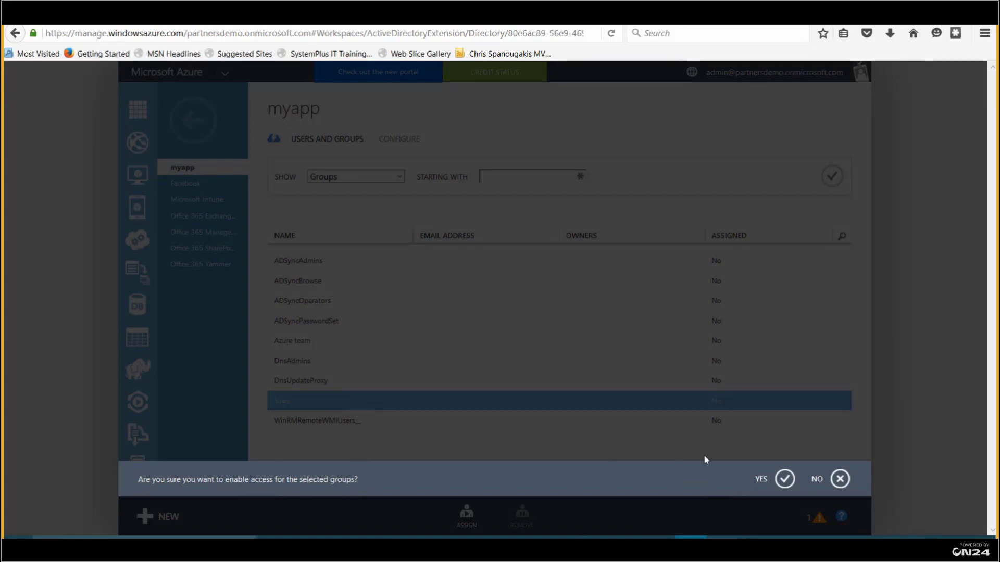
click(785, 479)
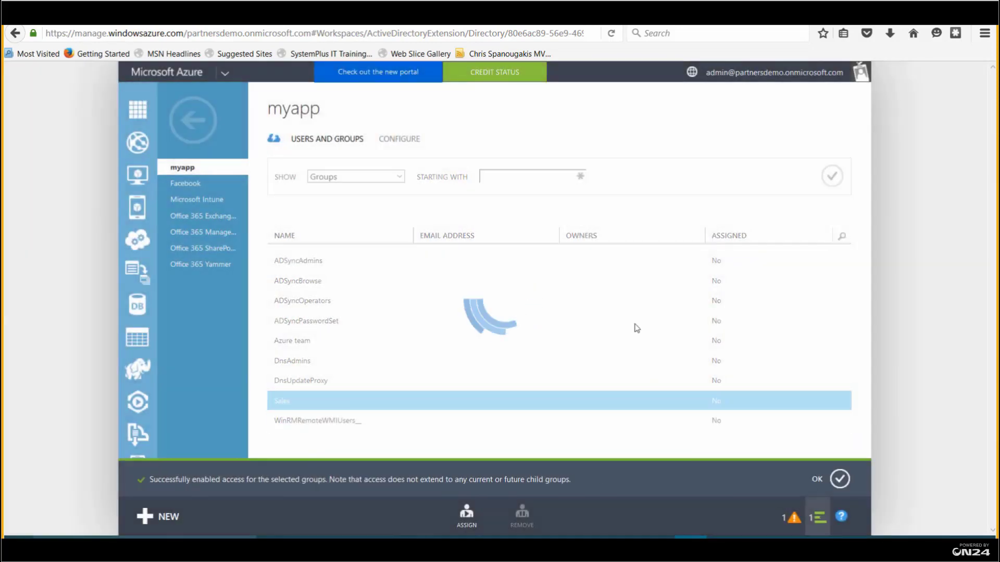
click(840, 480)
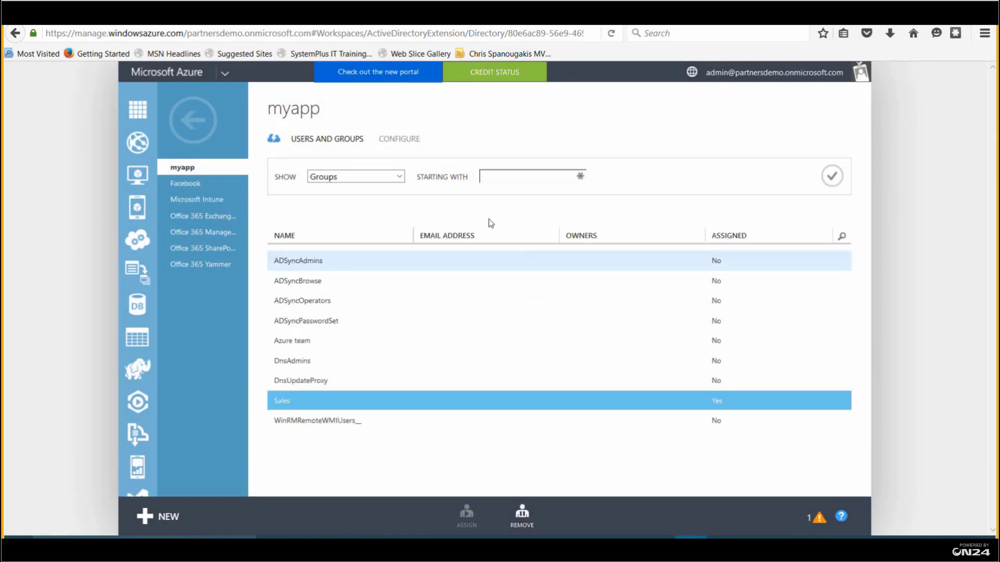
click(403, 140)
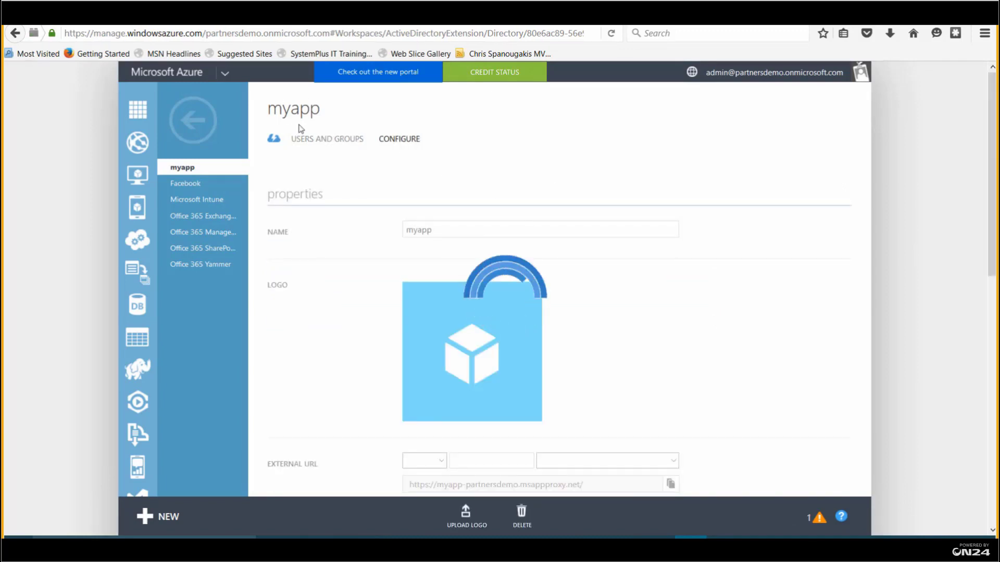
double_click(428, 233)
scroll(636, 285, down, 5)
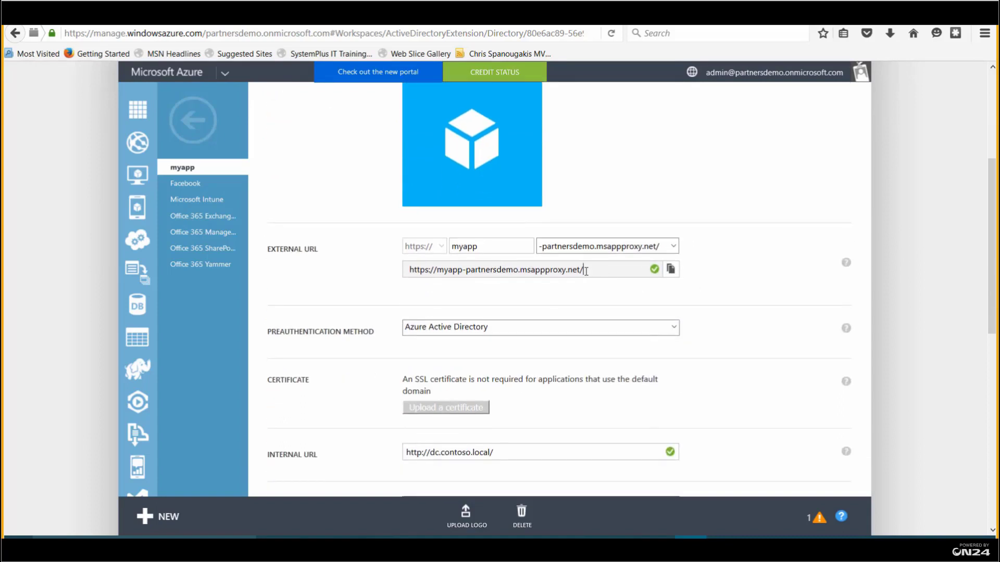
drag(586, 271, 400, 277)
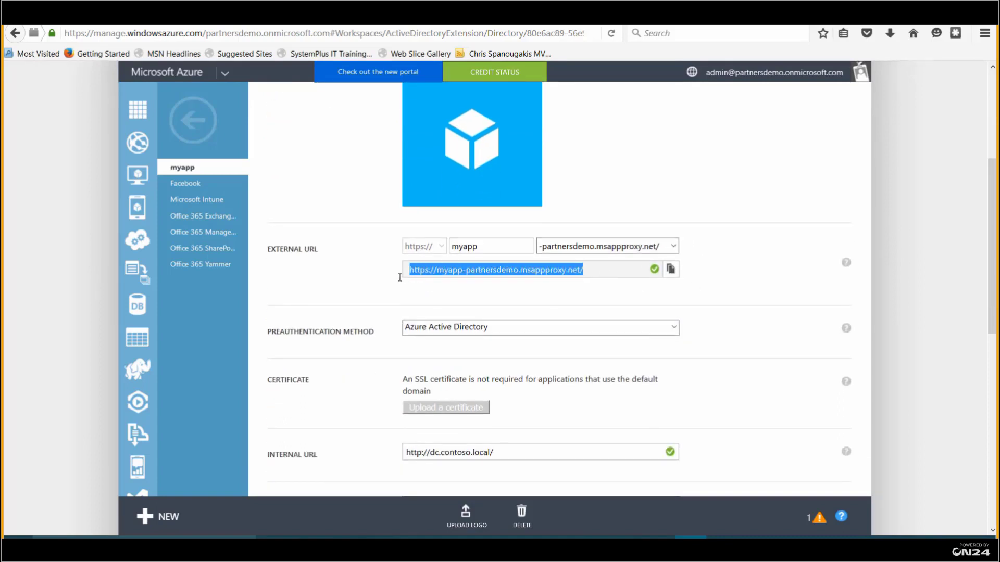
scroll(583, 264, up, 5)
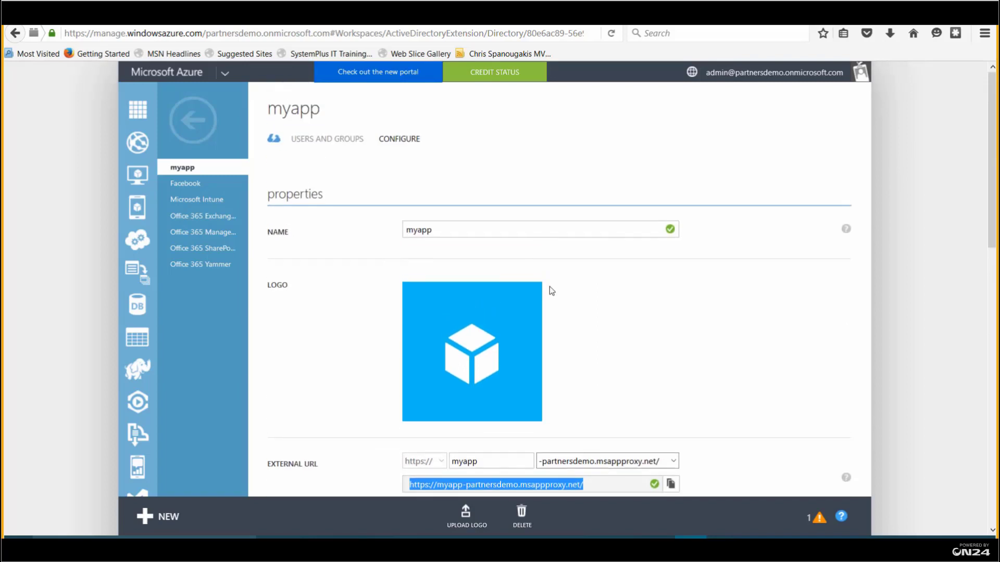
scroll(549, 287, down, 1)
scroll(568, 292, down, 1)
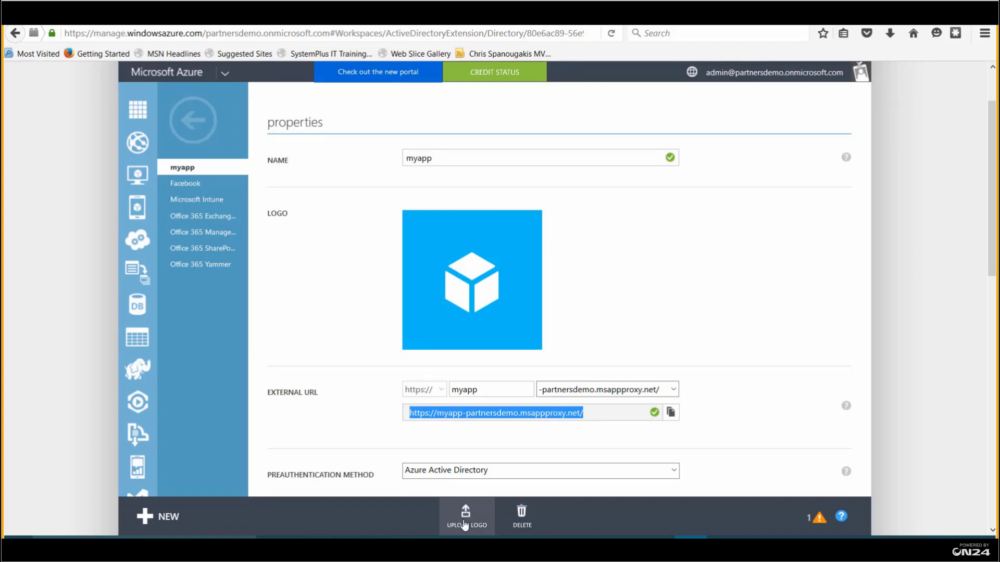
Upload 10years.png as myapp's custom logo
click(465, 520)
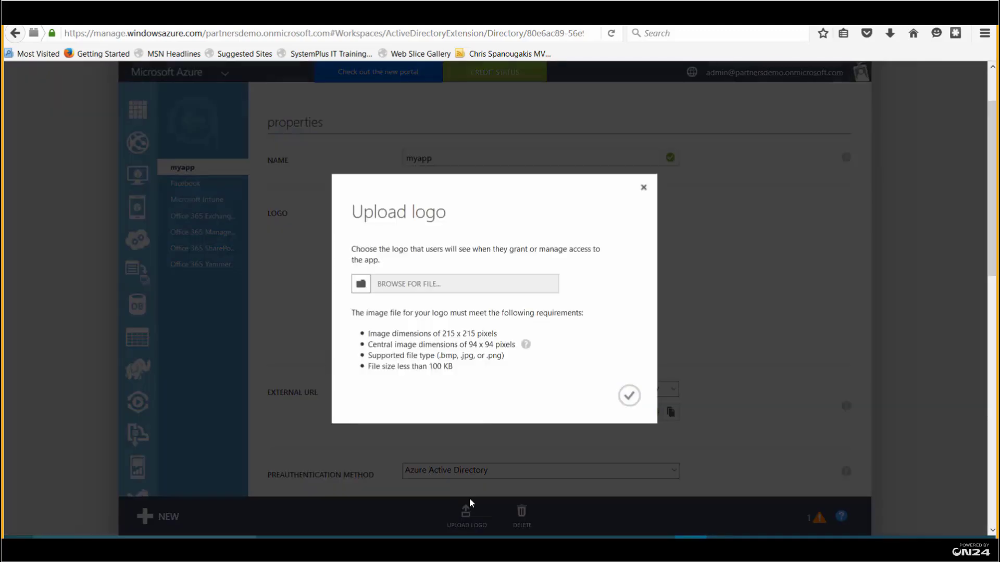
click(412, 290)
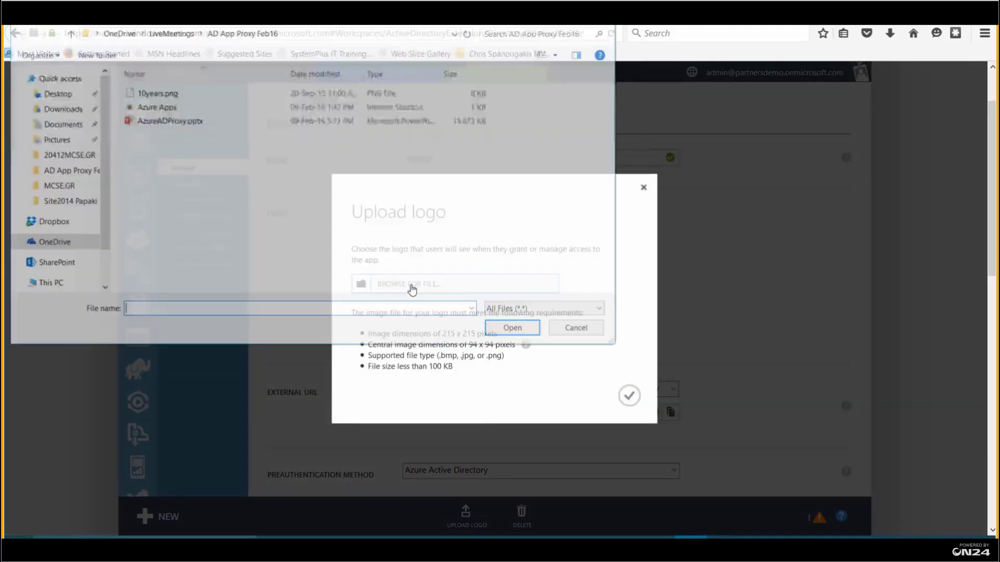
click(159, 95)
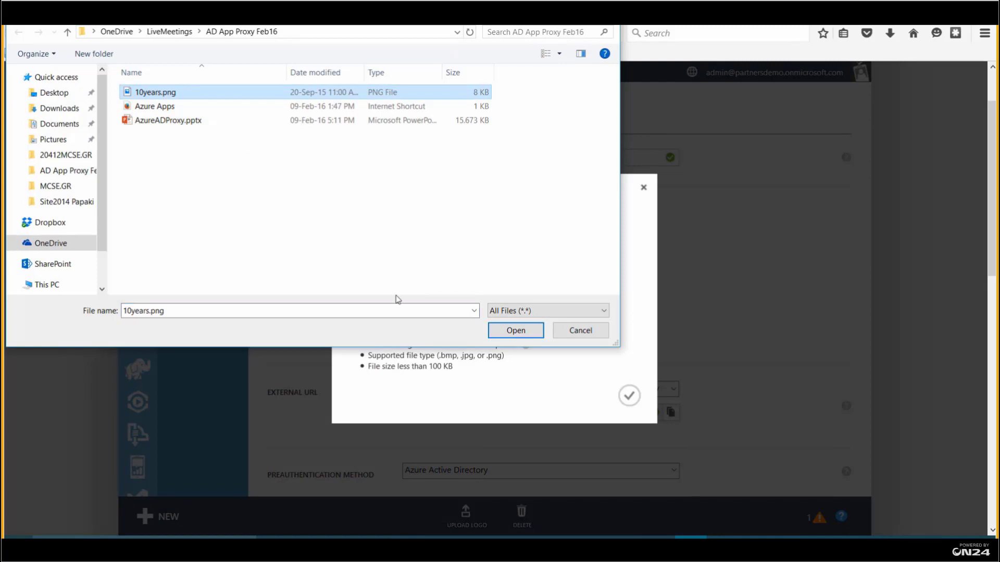
click(495, 331)
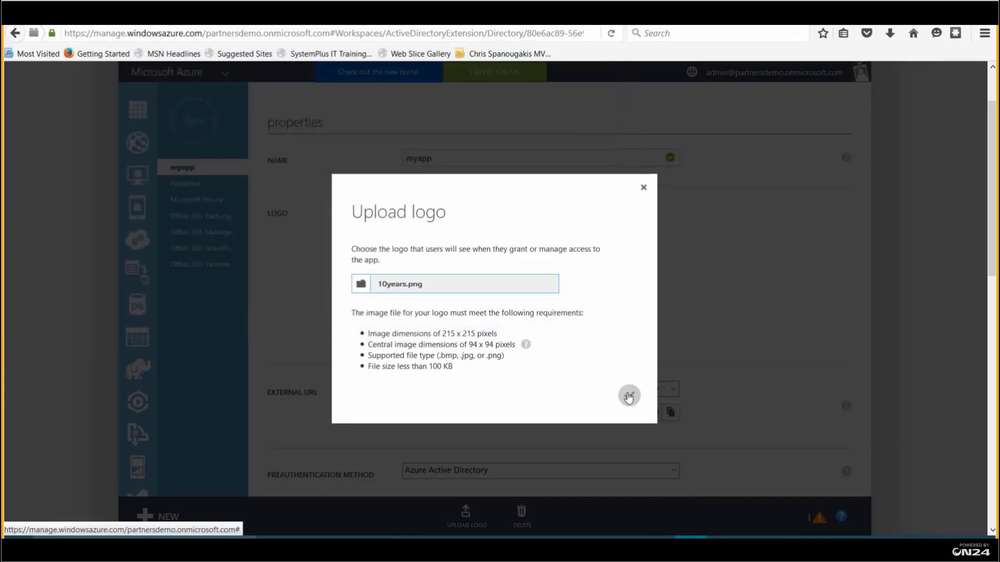
click(629, 395)
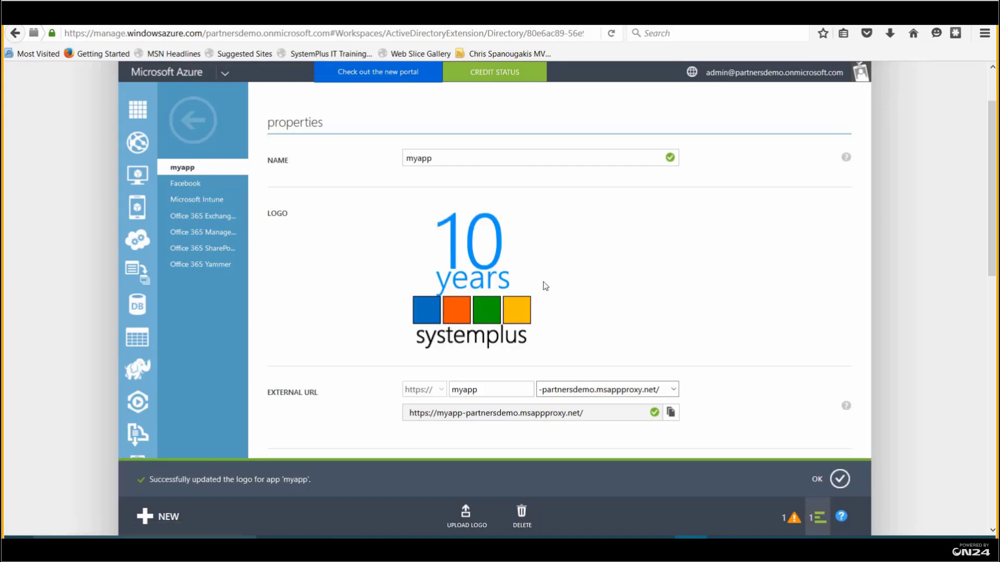
scroll(561, 281, down, 3)
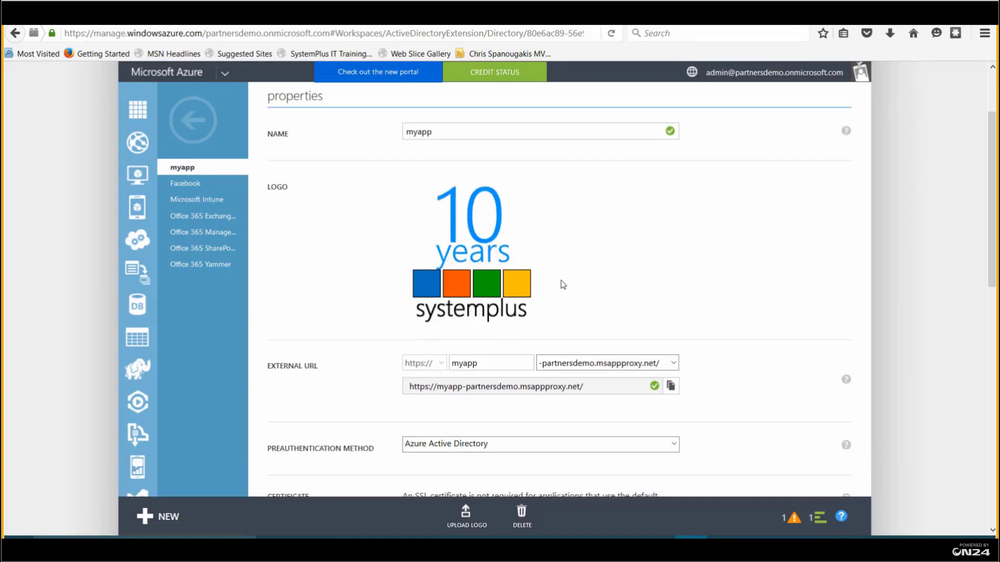
scroll(561, 281, down, 2)
scroll(565, 284, down, 5)
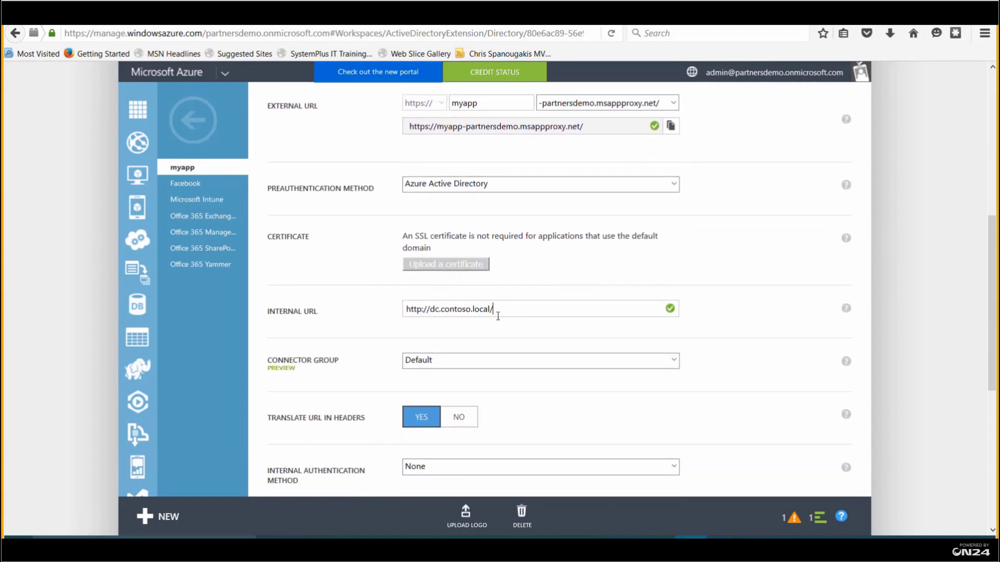
drag(497, 316, 387, 314)
scroll(511, 328, down, 5)
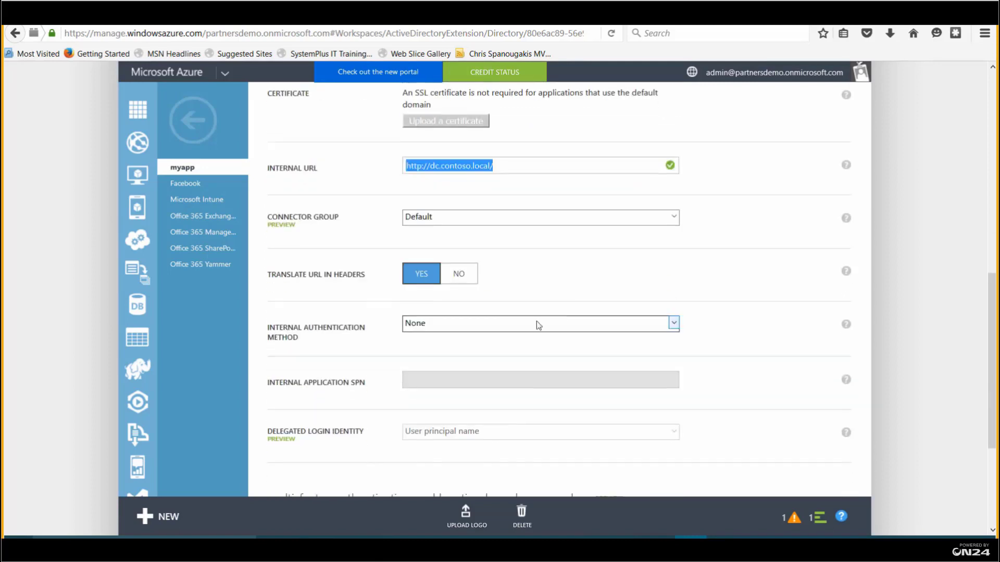
scroll(573, 308, down, 2)
scroll(573, 305, down, 3)
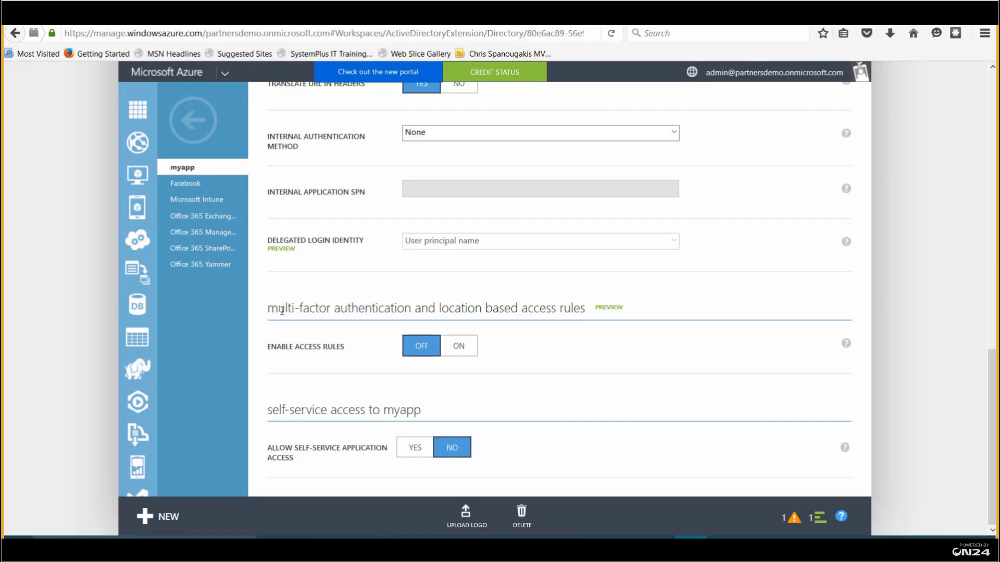
scroll(349, 281, up, 18)
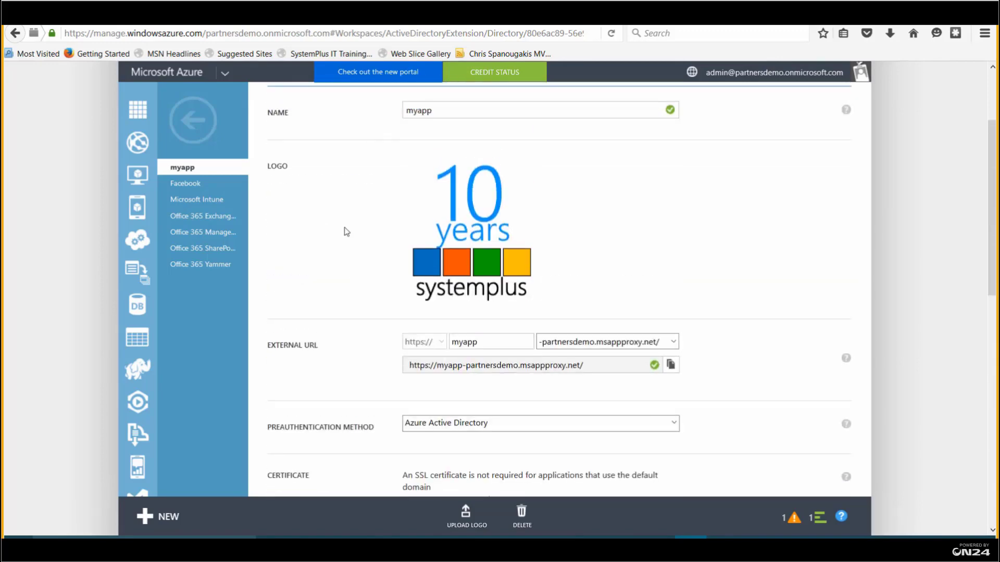
scroll(346, 230, up, 3)
scroll(319, 206, down, 4)
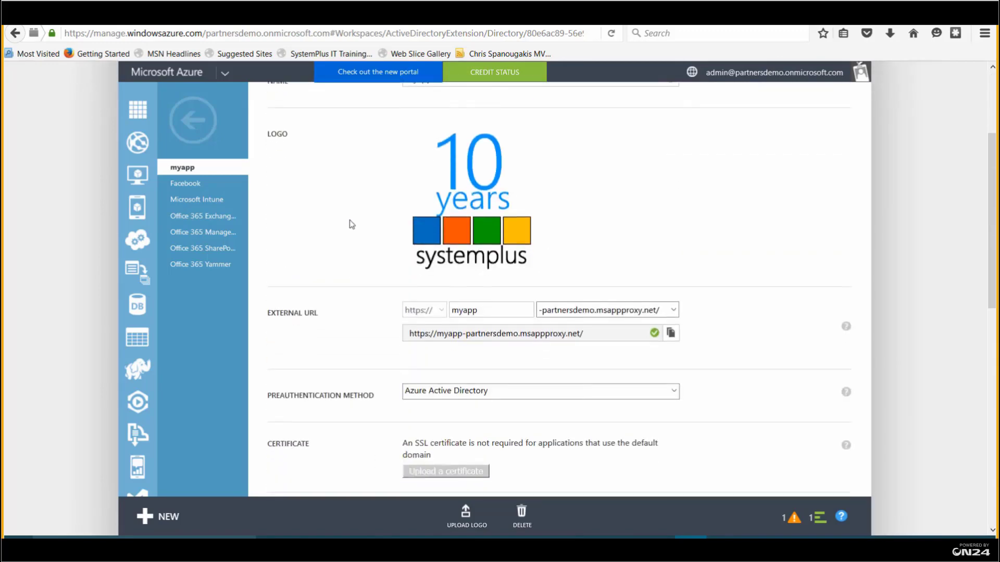
scroll(352, 224, down, 10)
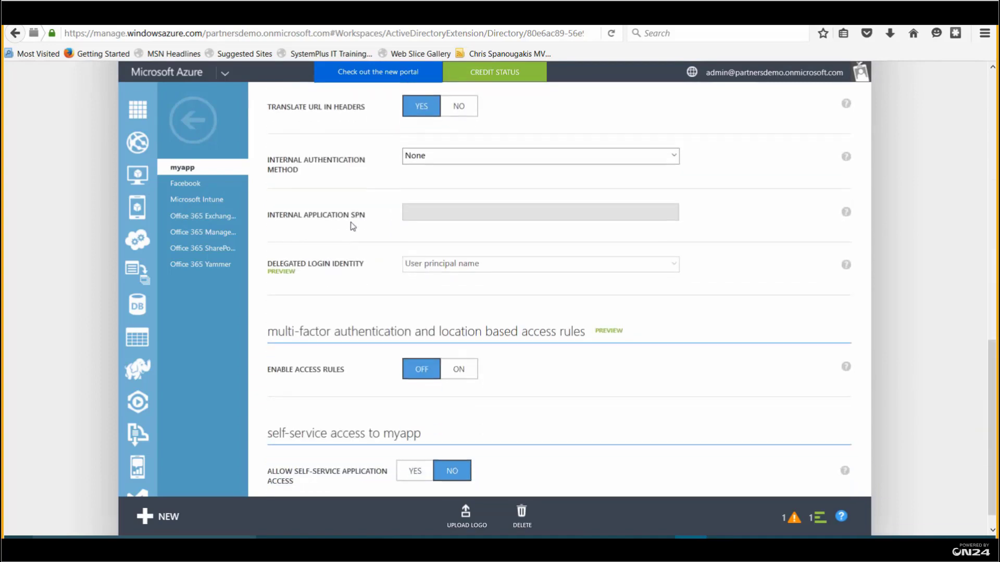
scroll(353, 227, down, 1)
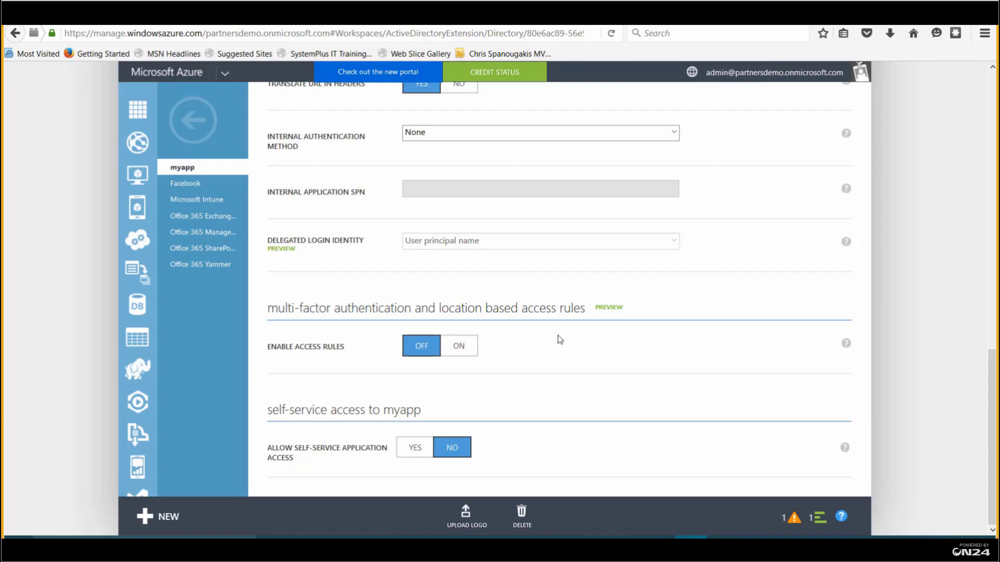
double_click(310, 309)
drag(371, 310, 389, 311)
scroll(437, 298, up, 10)
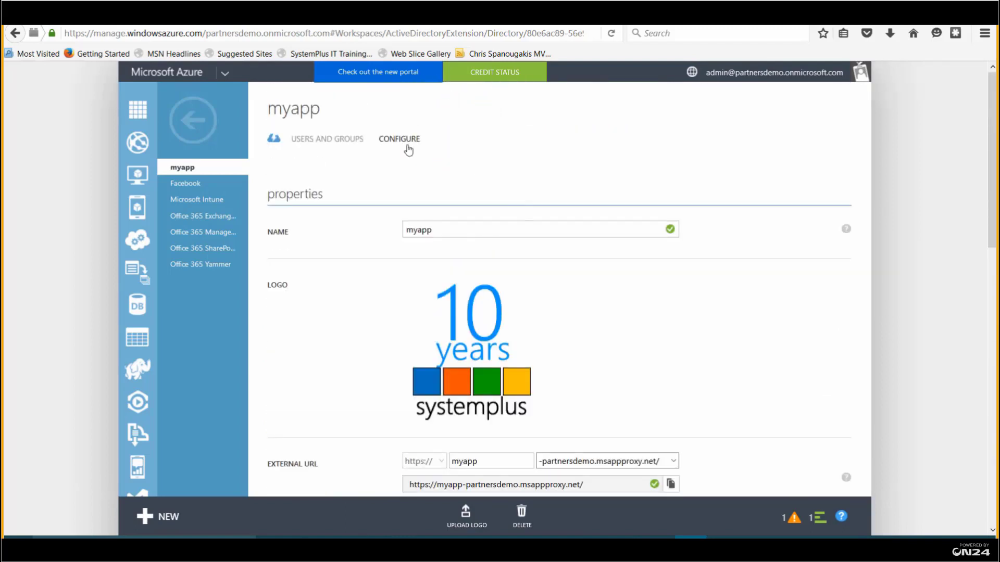
Check myapp's user assignments, then reopen myapp's quick start page from the Applications list
click(335, 138)
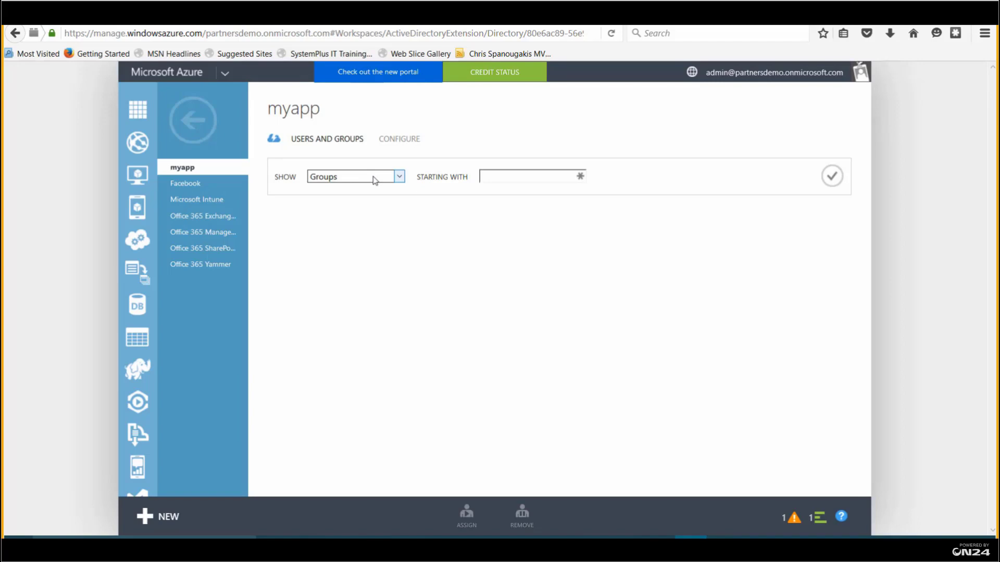
click(193, 120)
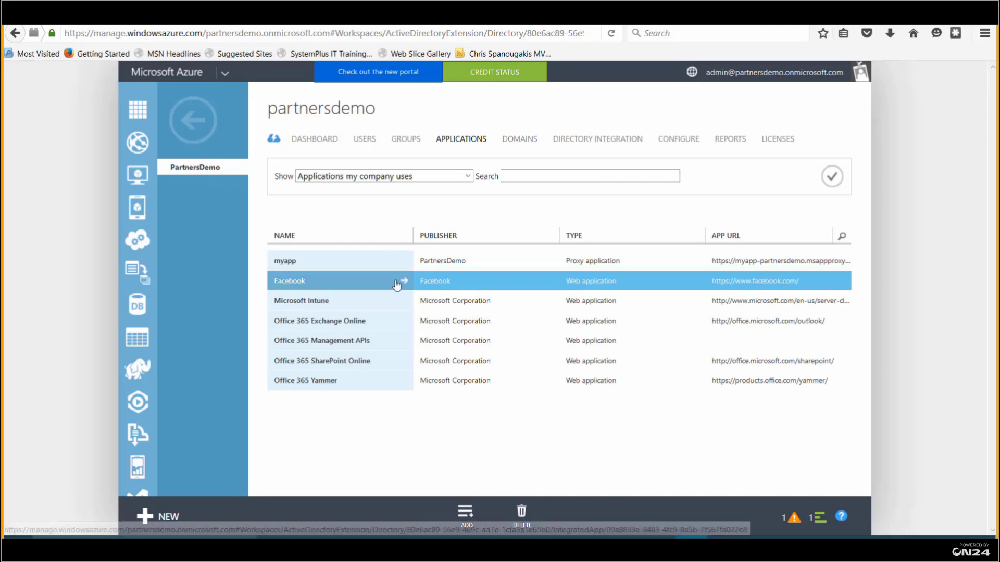
click(404, 261)
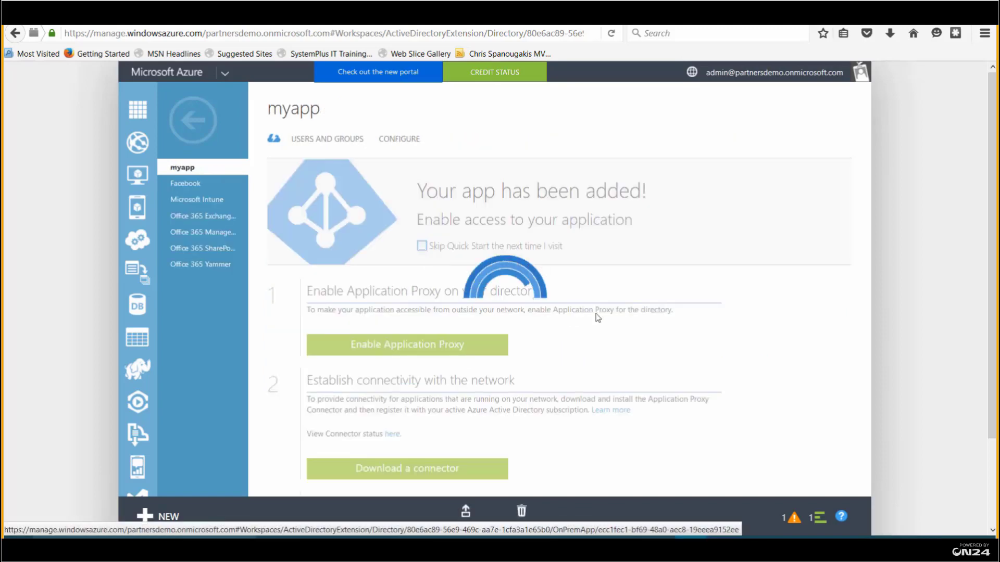
scroll(699, 329, down, 3)
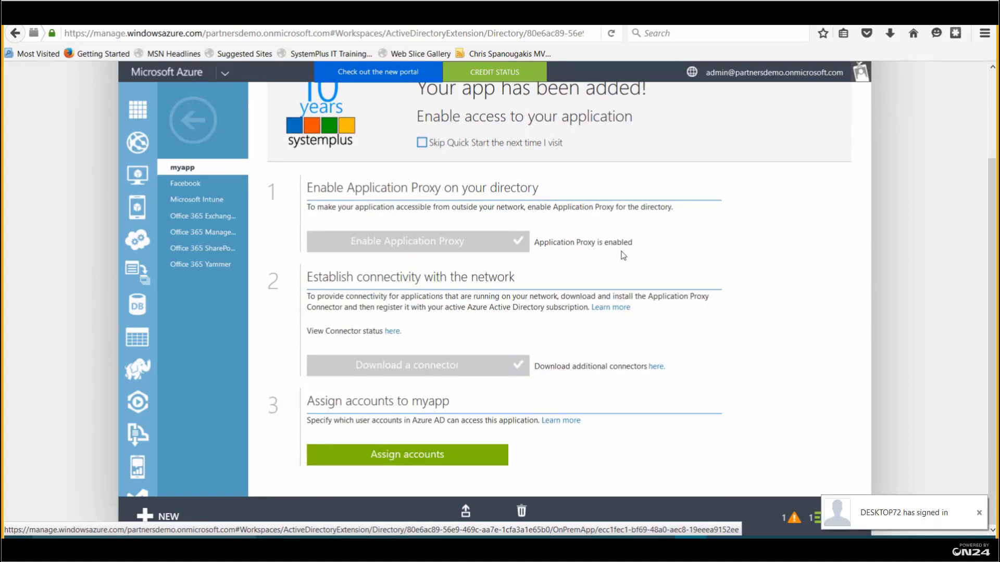
scroll(625, 254, up, 3)
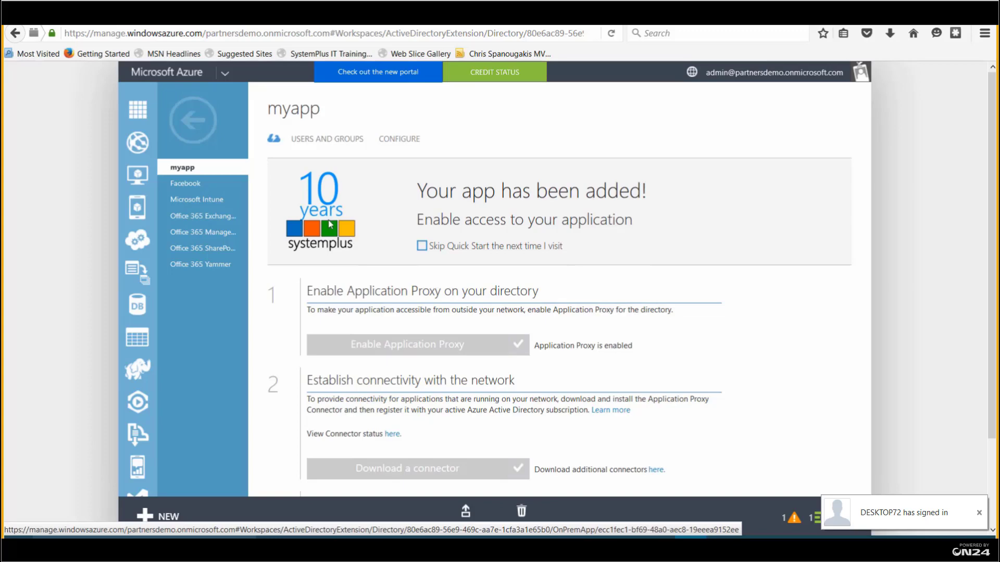
scroll(505, 251, down, 3)
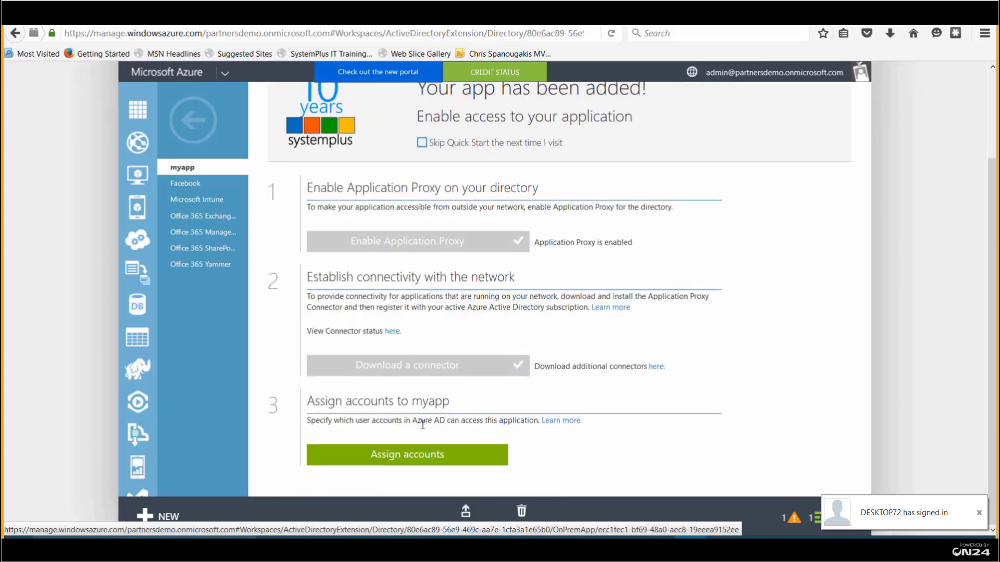
scroll(524, 422, up, 3)
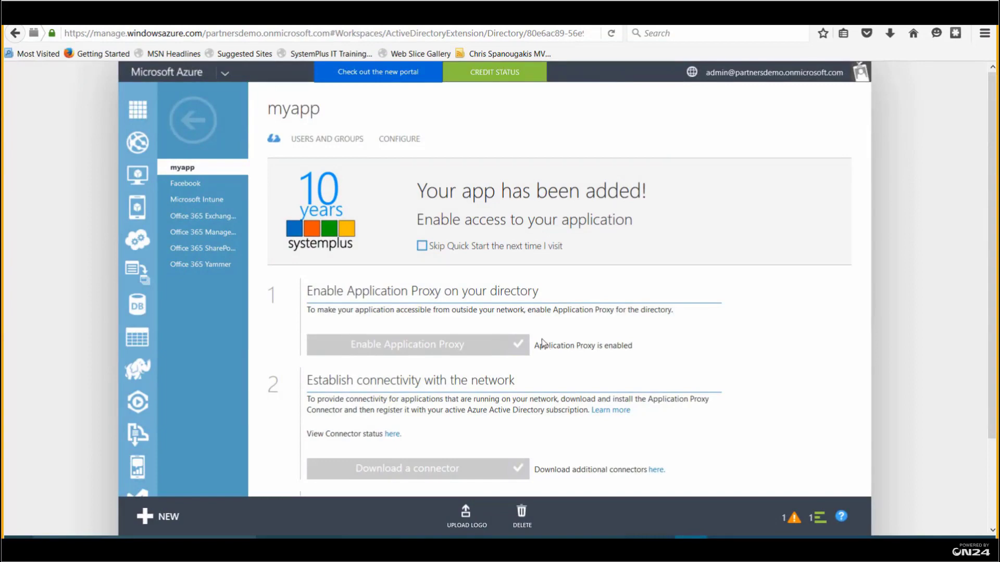
Copy myapp's external URL from its Configure page and switch to the InPrivate browser window
click(406, 140)
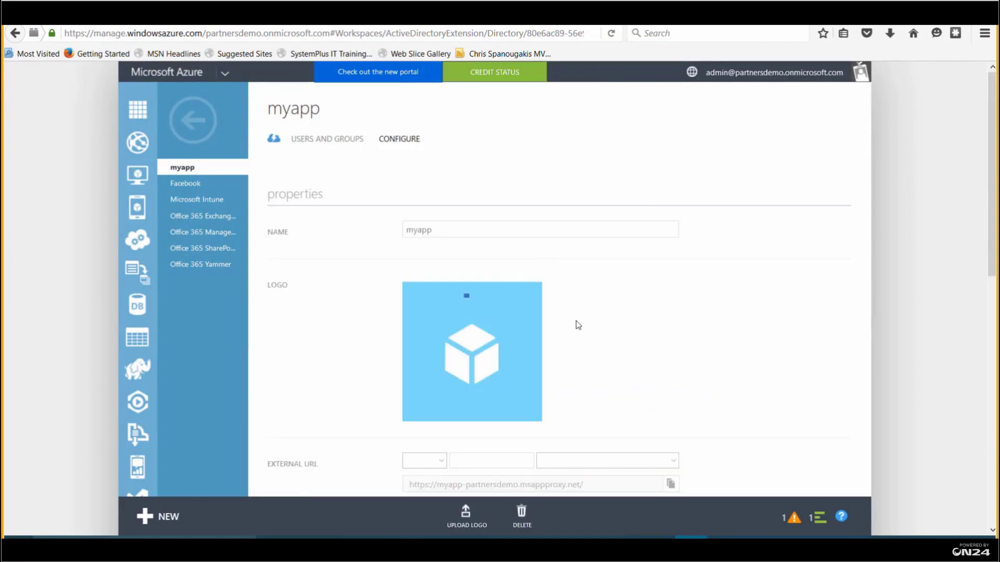
scroll(575, 322, down, 3)
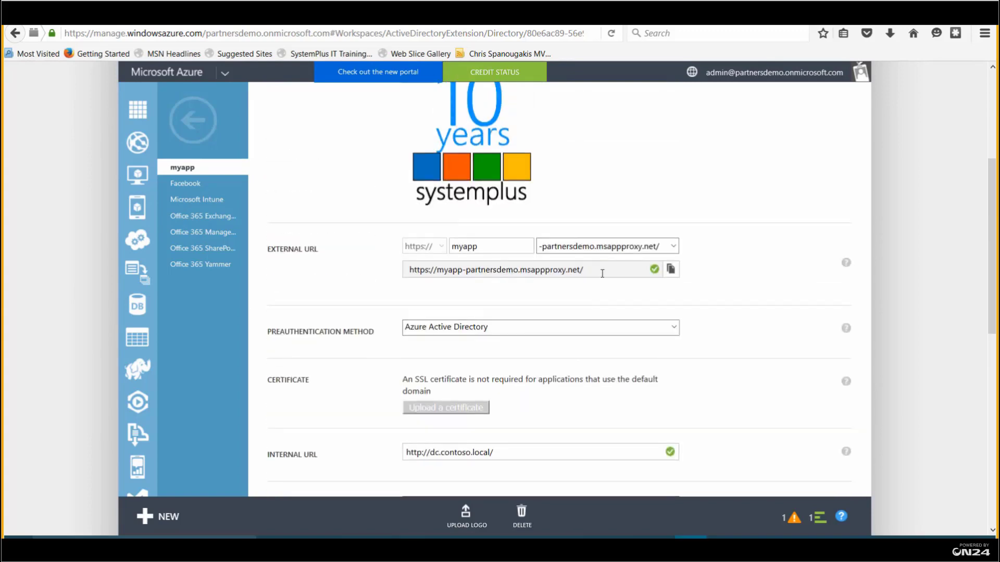
drag(602, 273, 412, 271)
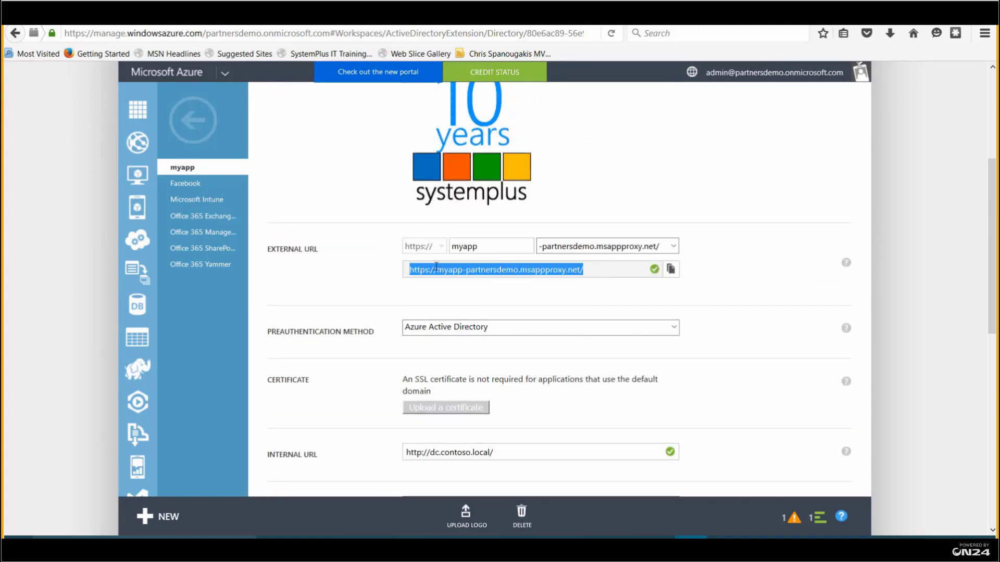
right_click(436, 266)
click(463, 304)
click(336, 537)
Paste myapp's external URL into the private window's address bar and load it
click(185, 30)
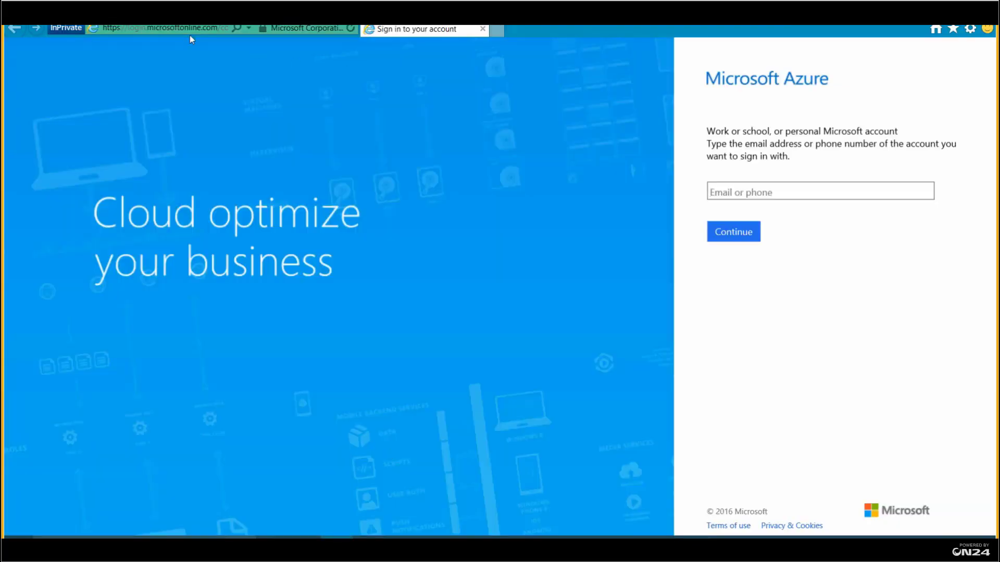
right_click(179, 28)
click(218, 76)
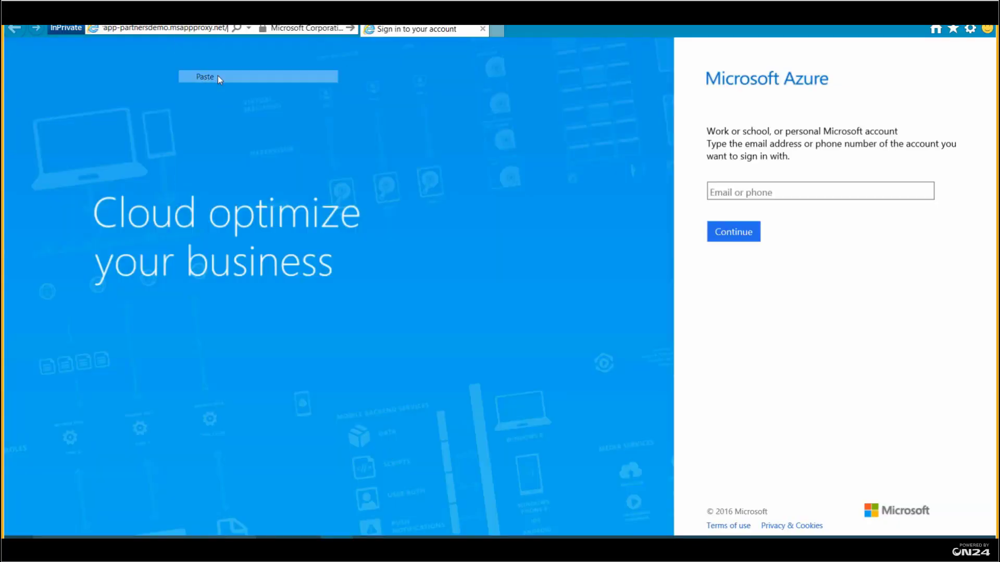
click(205, 45)
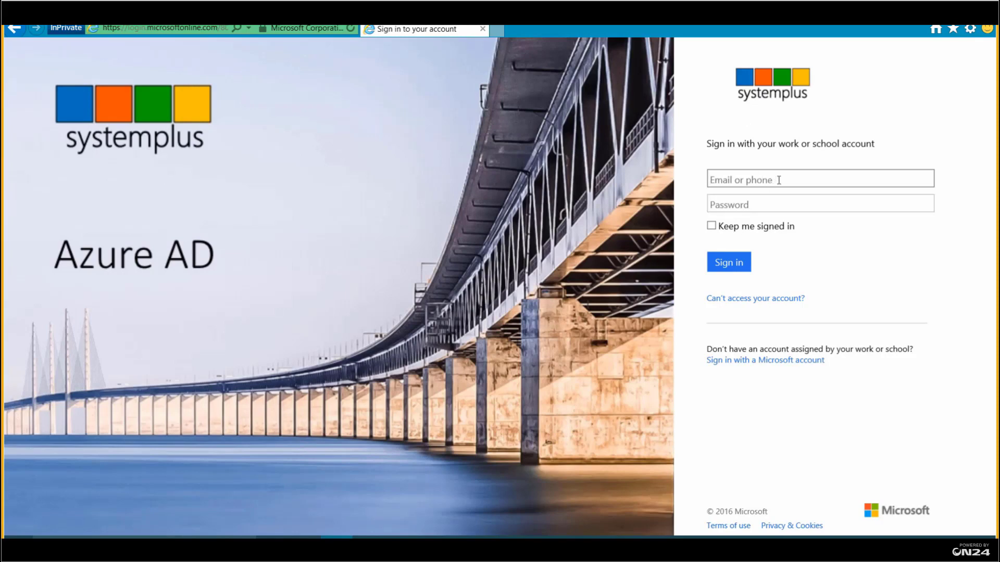
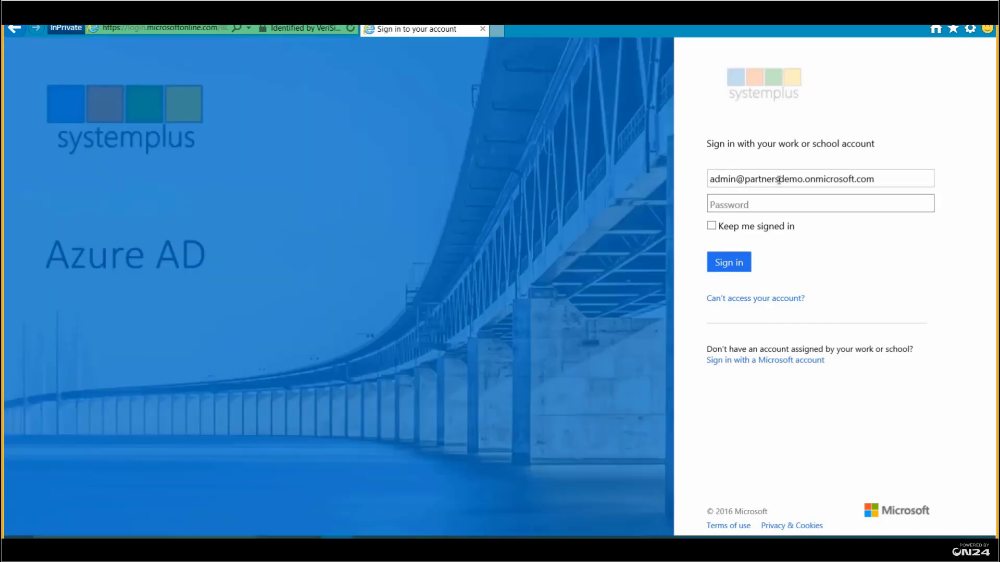
Sign in on the Azure AD page with the admin account's e-mail and password
text(**)
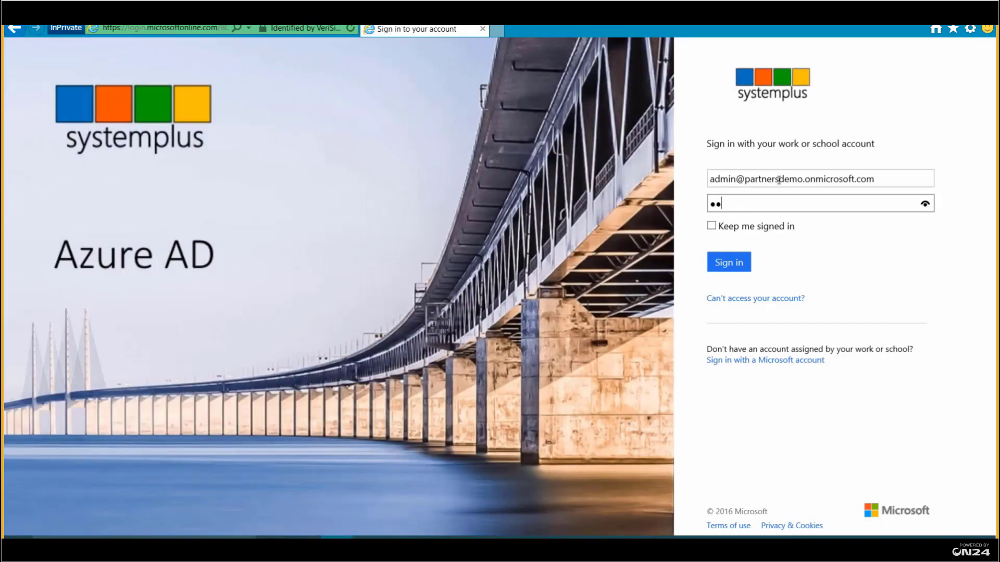
key(BackSpace)
key(BackSpace)
text(*********)
click(723, 265)
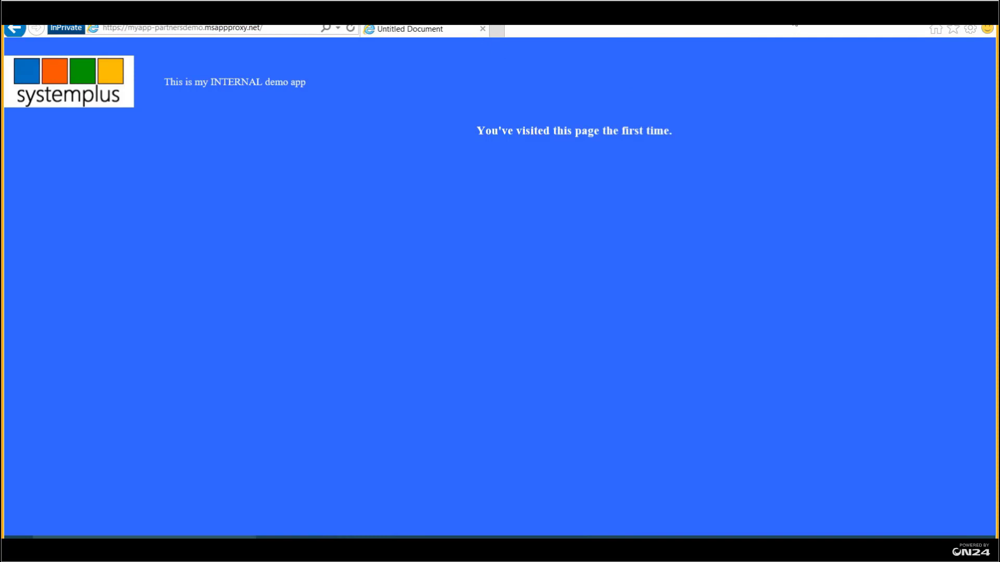
Reload the proxied demo app repeatedly until it reads 'You've visited this page 9 times.'
click(136, 30)
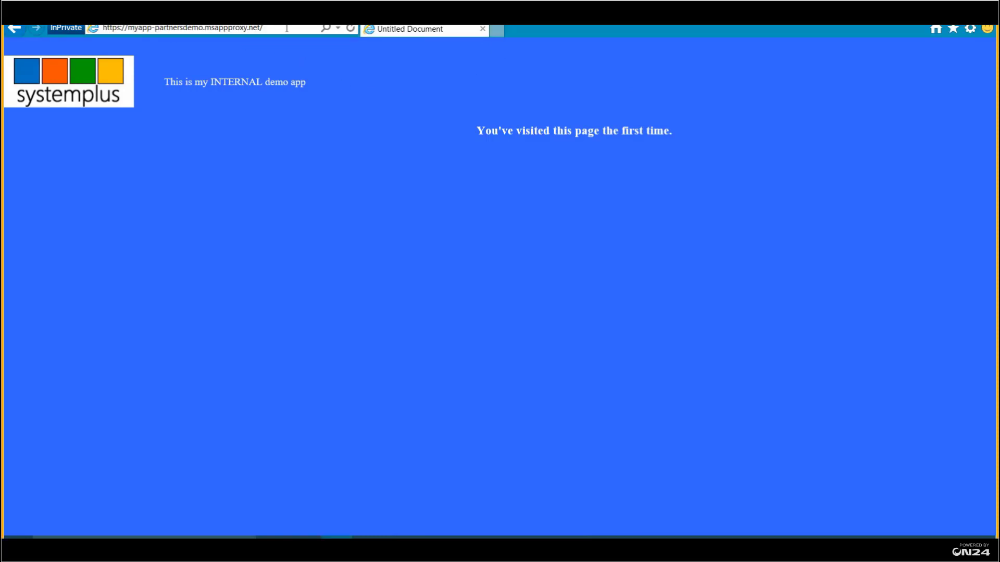
click(351, 29)
click(351, 29)
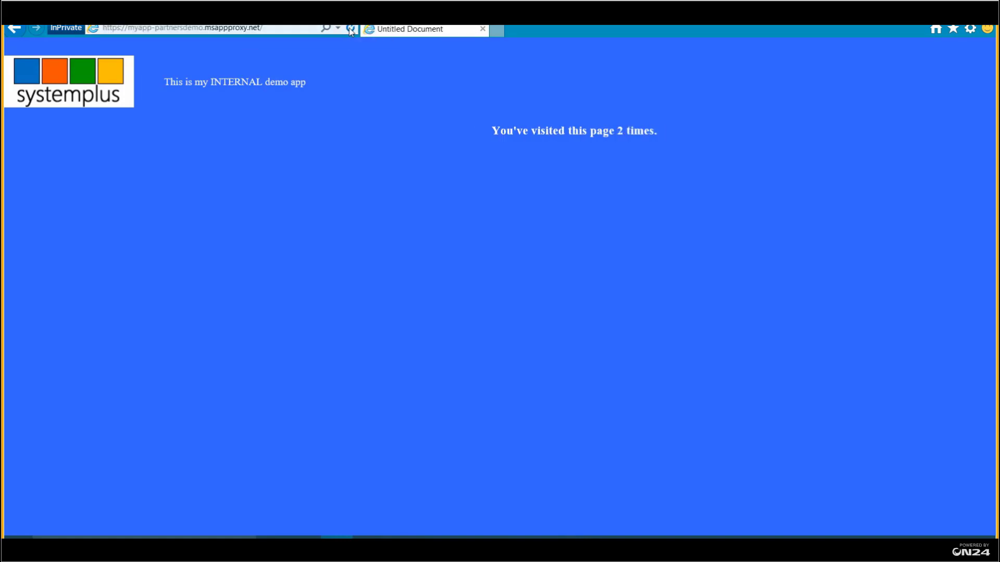
click(351, 29)
click(352, 29)
click(351, 29)
click(352, 29)
click(351, 30)
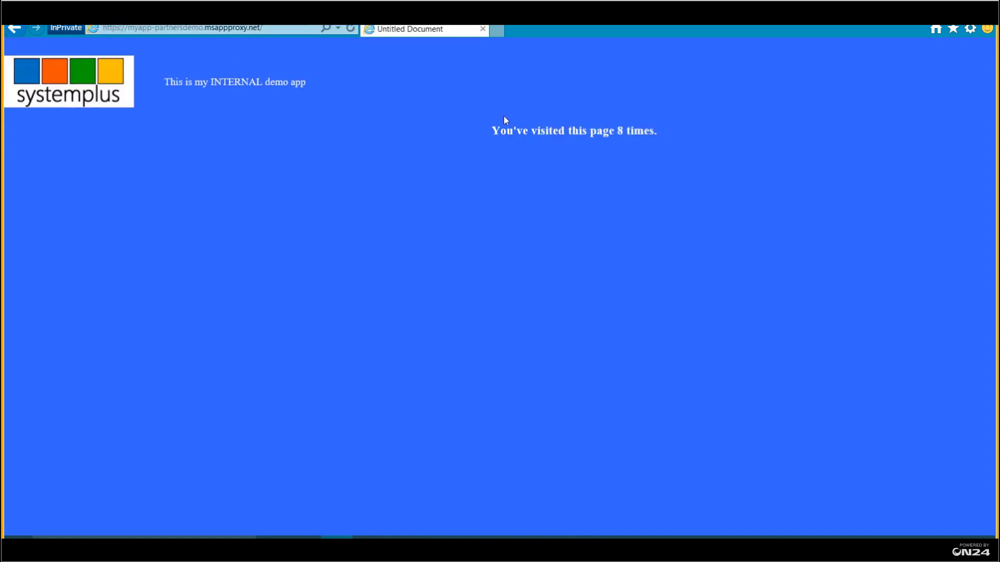
click(352, 29)
click(270, 29)
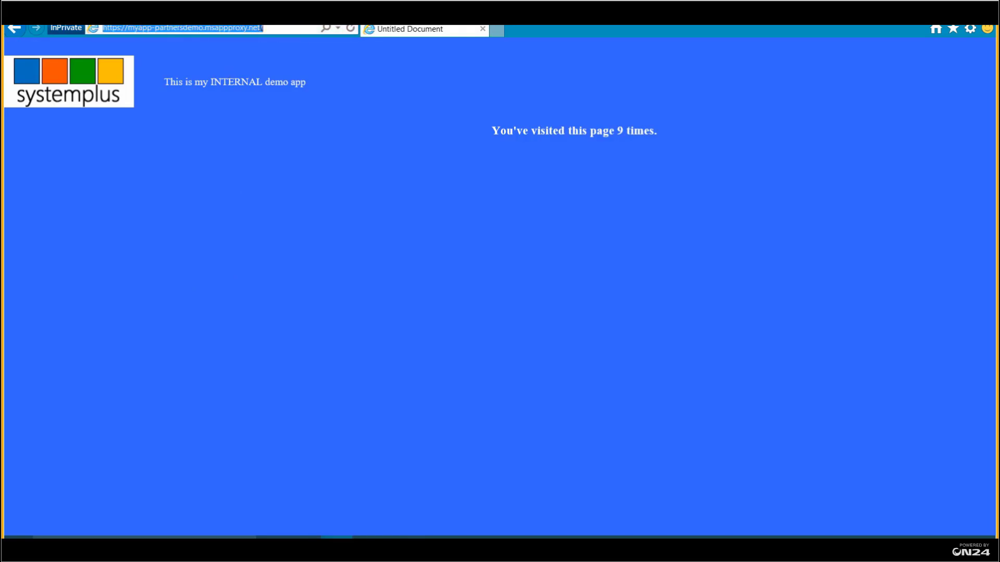
click(275, 28)
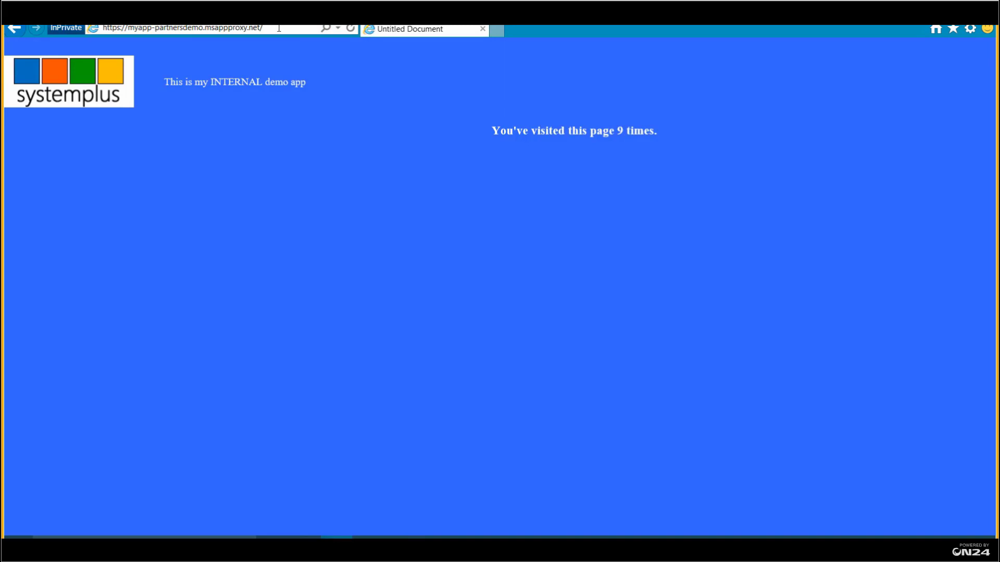